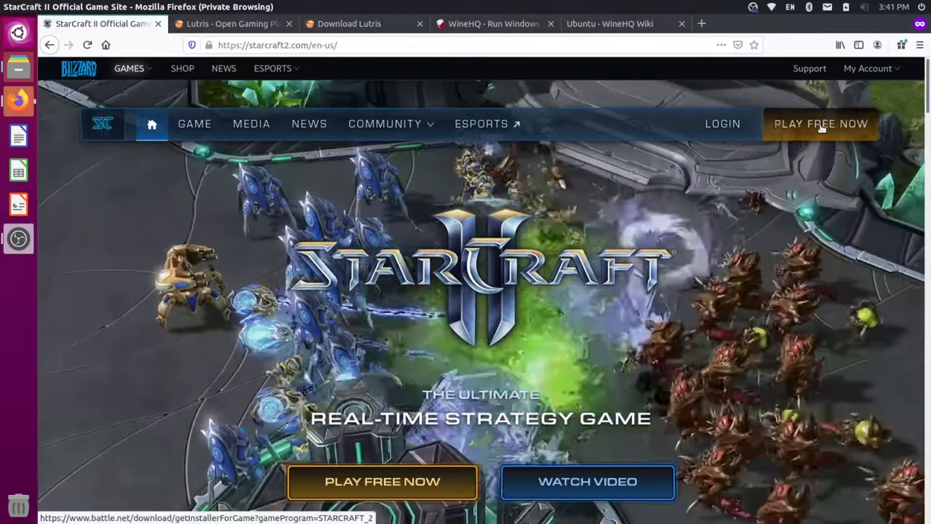
- Open the Blizzard Downloads page from the StarCraft II site and check which platforms the downloads are offered for
{"action": "left_click", "coordinate": [821, 123]}
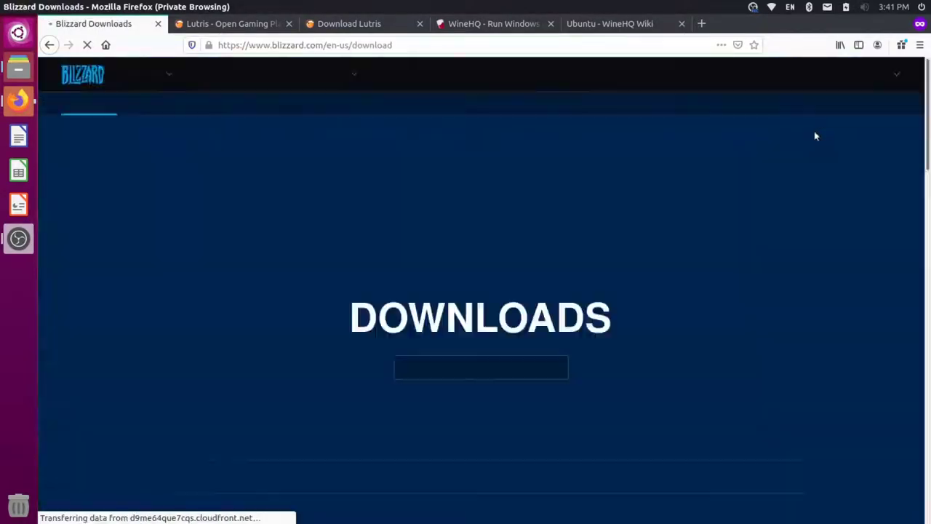
{"action": "scroll", "coordinate": [648, 328], "scroll_direction": "down", "scroll_amount": 2}
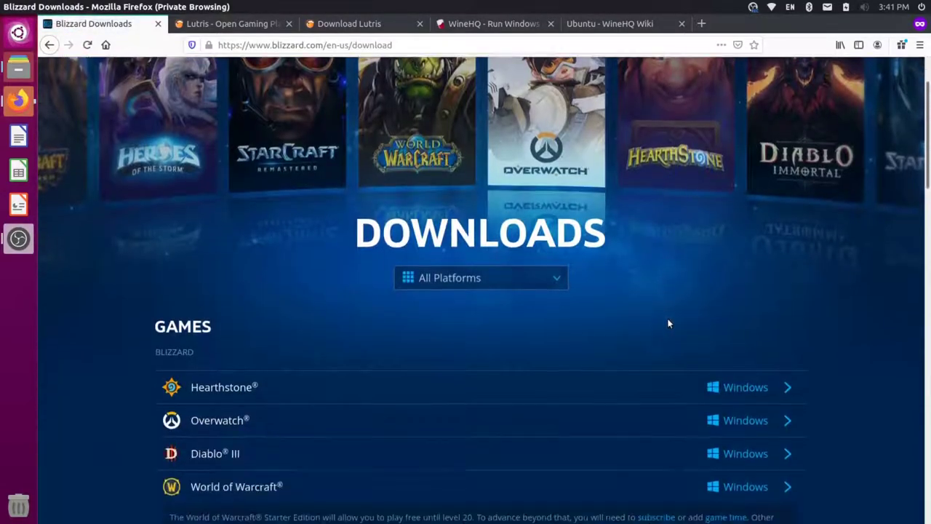
{"action": "scroll", "coordinate": [669, 323], "scroll_direction": "down", "scroll_amount": 3}
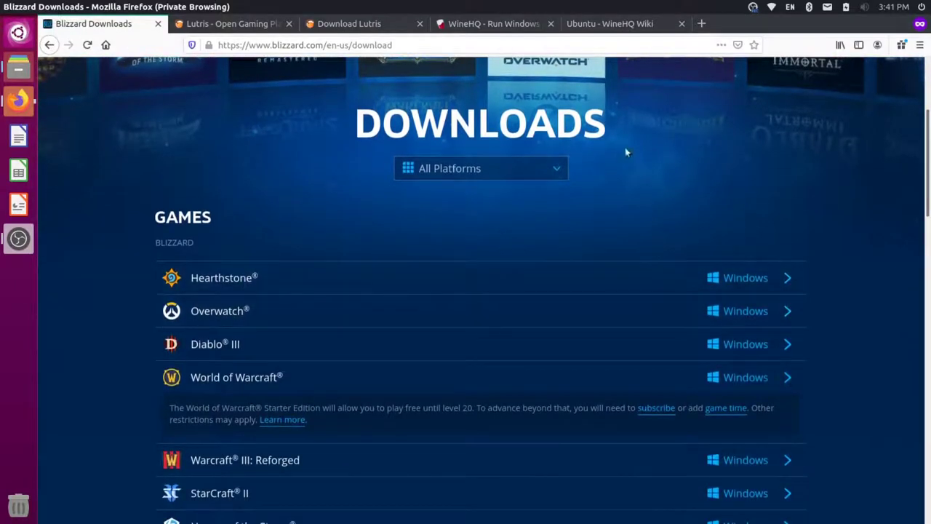
{"action": "left_click", "coordinate": [557, 170]}
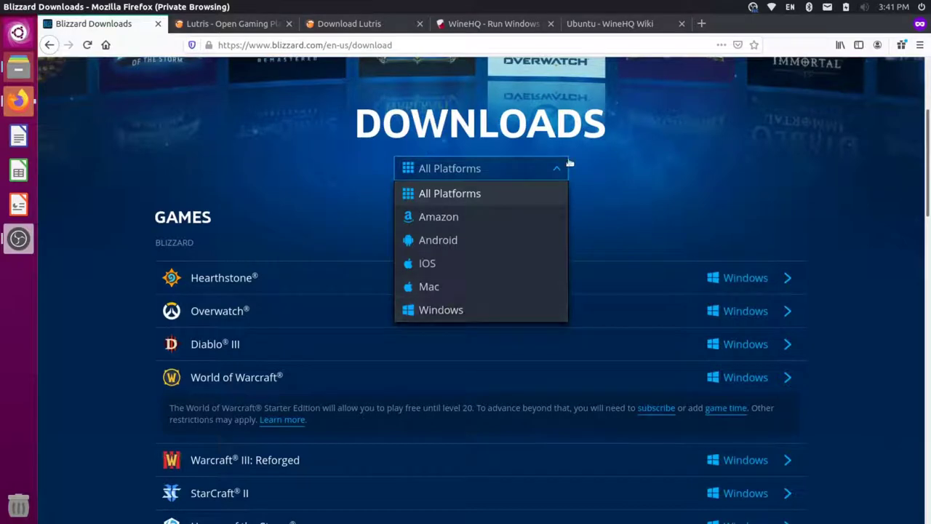
{"action": "left_click", "coordinate": [673, 159]}
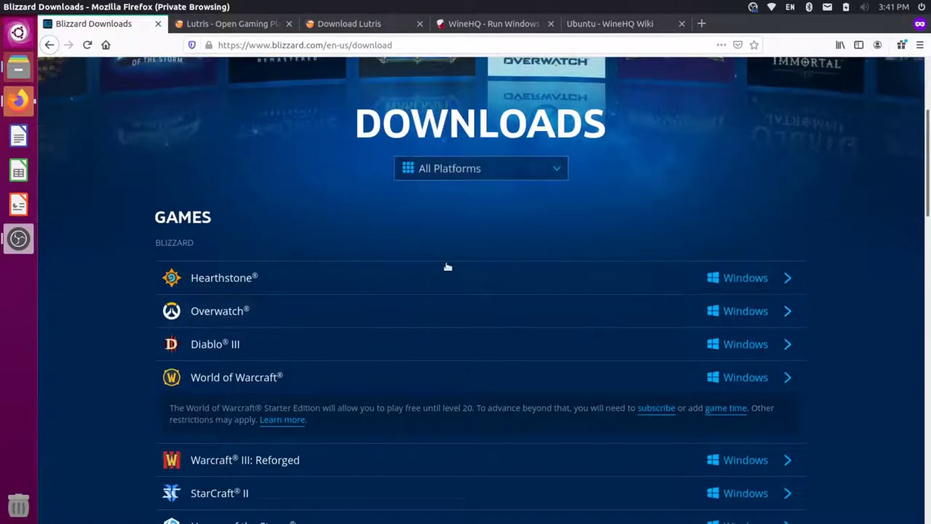
{"action": "scroll", "coordinate": [558, 179], "scroll_direction": "up", "scroll_amount": 3}
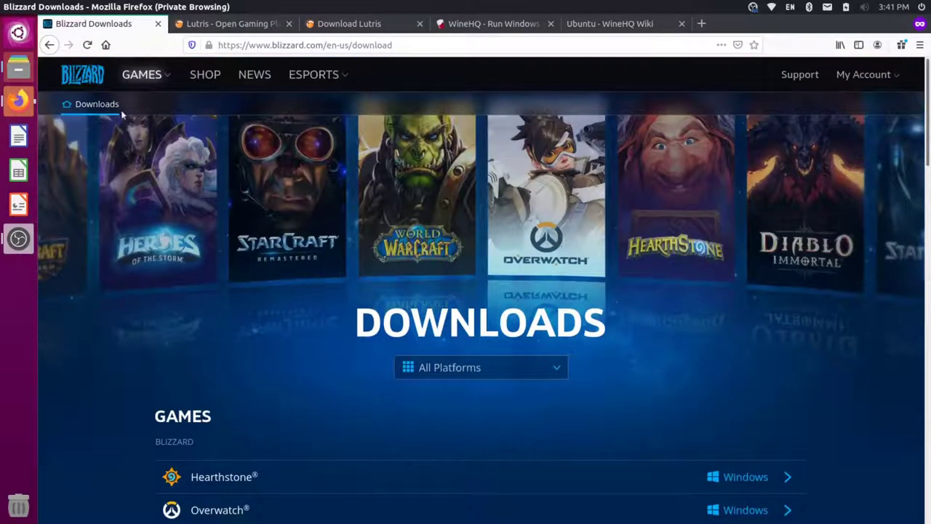
- Review the Lutris site's Downloads page, examining the note about installing Wine and drivers
{"action": "left_click", "coordinate": [228, 26]}
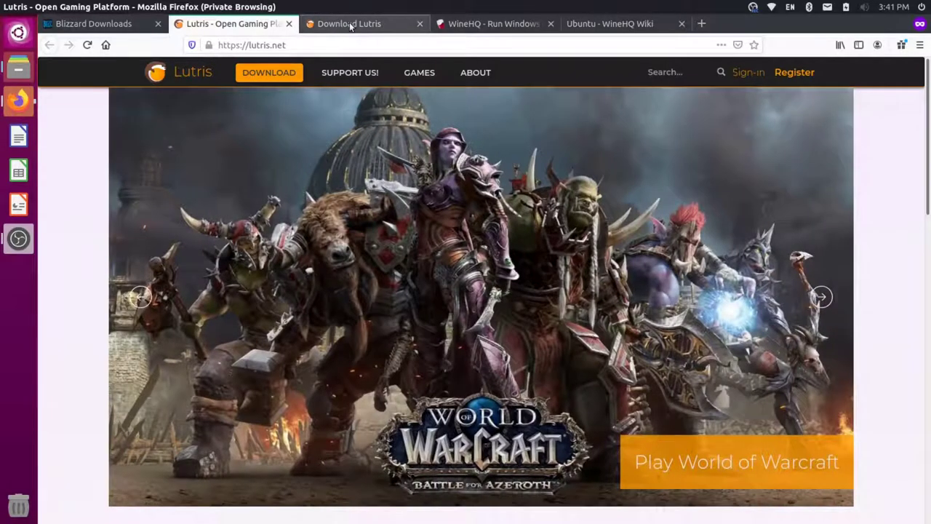
{"action": "left_click", "coordinate": [354, 26]}
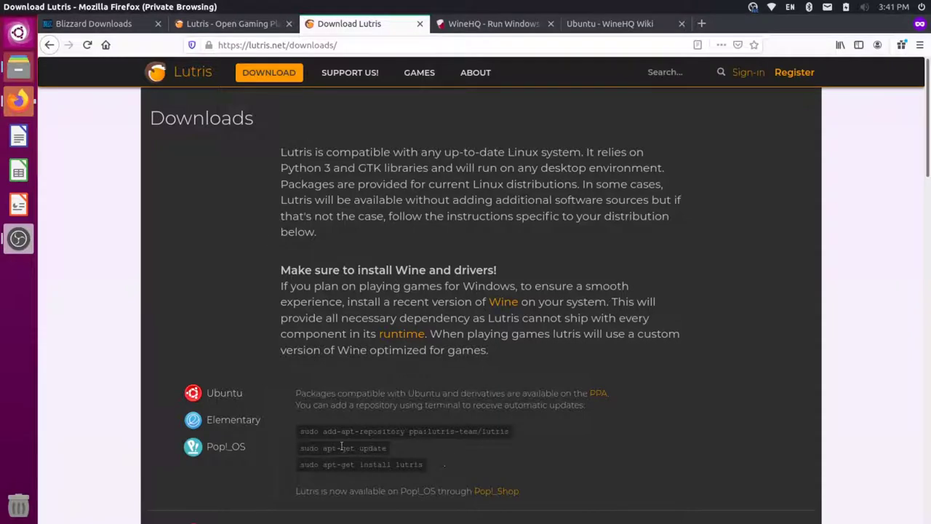
{"action": "left_click_drag", "start_coordinate": [505, 270], "coordinate": [276, 272]}
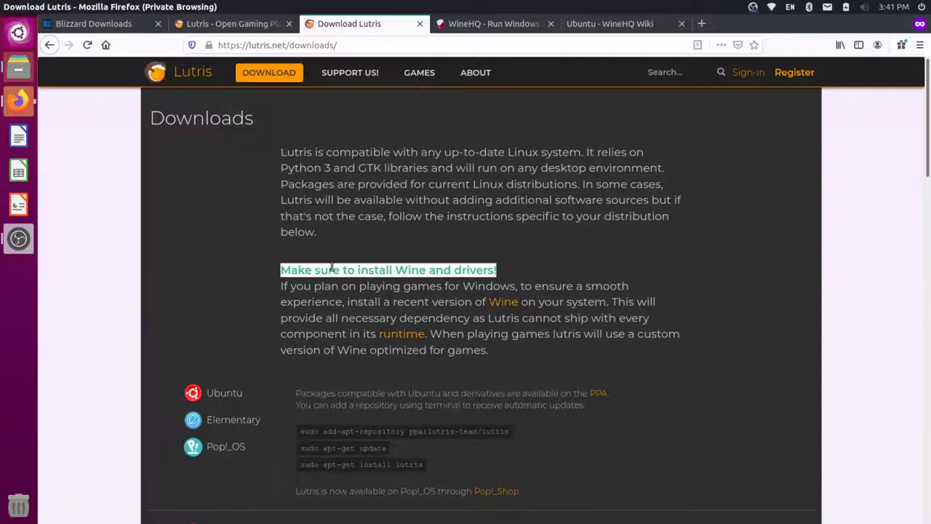
{"action": "left_click", "coordinate": [407, 274]}
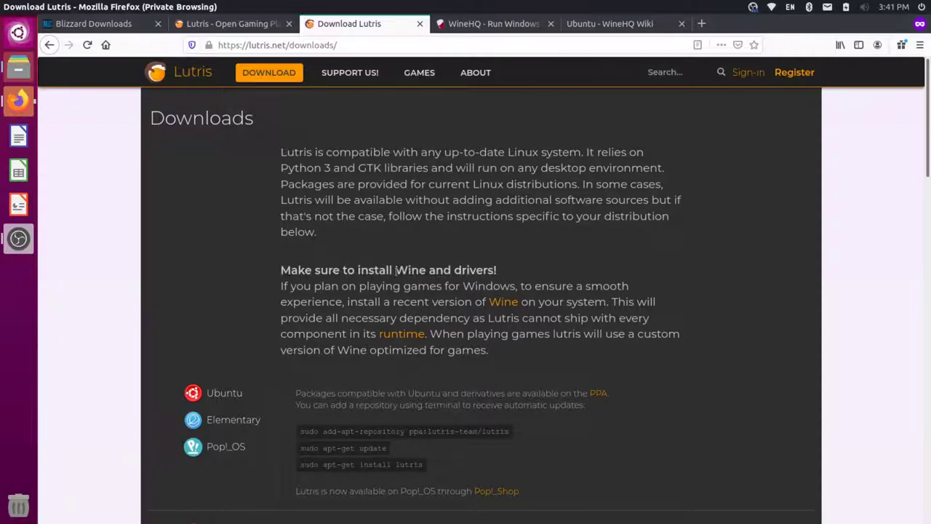
{"action": "left_click_drag", "start_coordinate": [396, 269], "coordinate": [425, 273]}
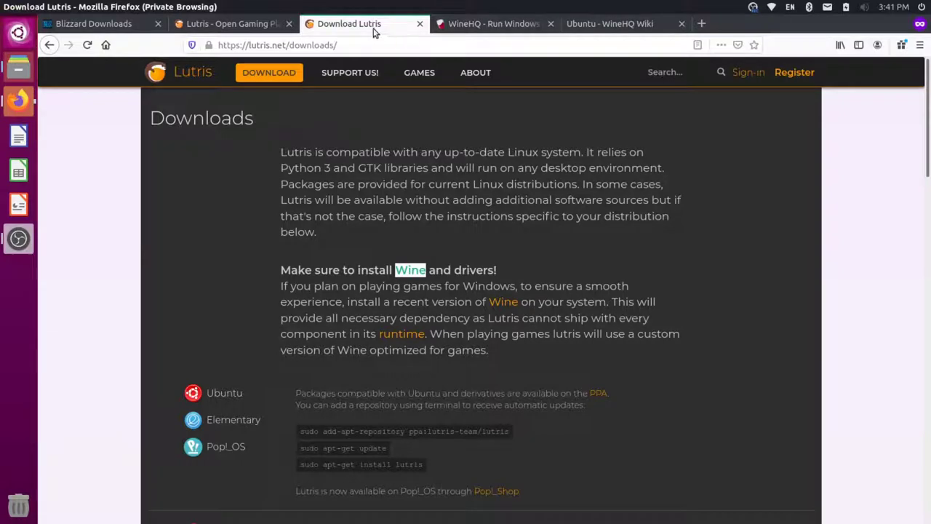
- Read the "What is Wine?" description on the WineHQ site and bring up the WineHQ Wiki page for Ubuntu
{"action": "left_click", "coordinate": [530, 14]}
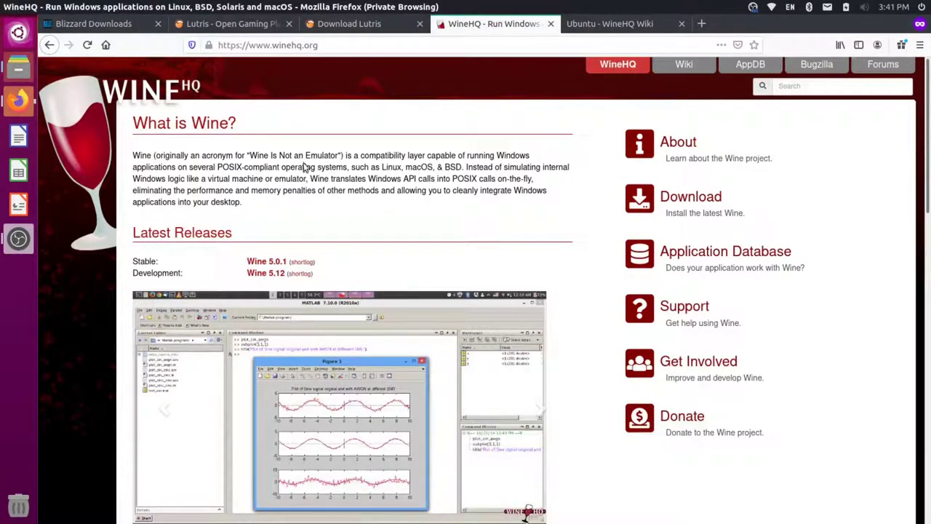
{"action": "left_click_drag", "start_coordinate": [251, 154], "coordinate": [339, 155]}
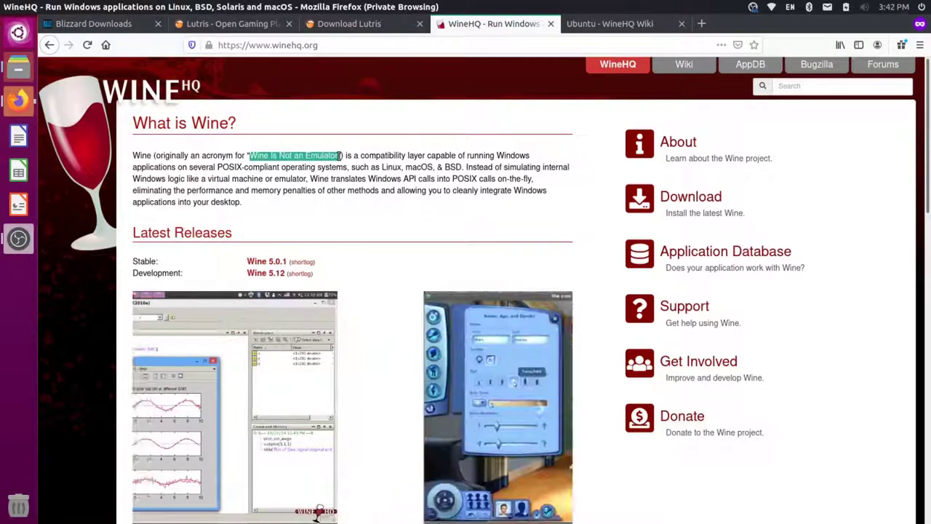
{"action": "left_click", "coordinate": [377, 187]}
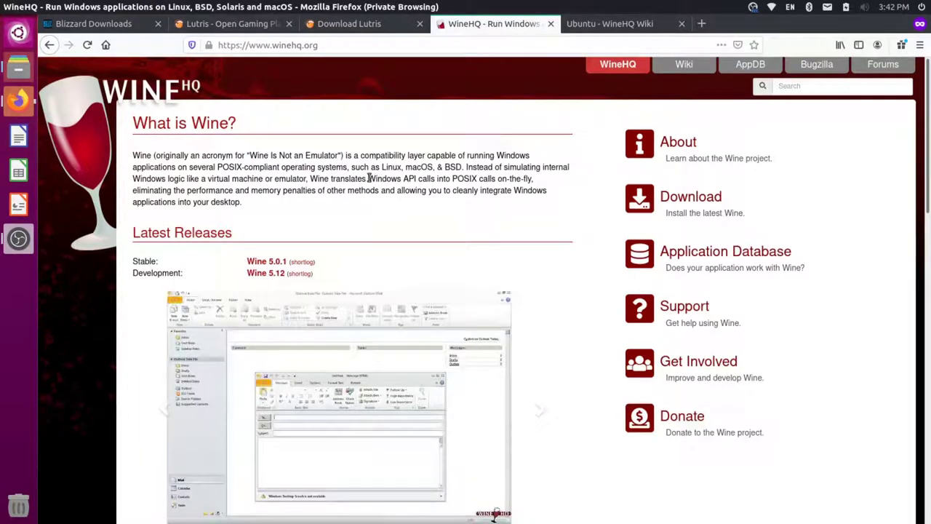
{"action": "left_click_drag", "start_coordinate": [370, 178], "coordinate": [440, 180]}
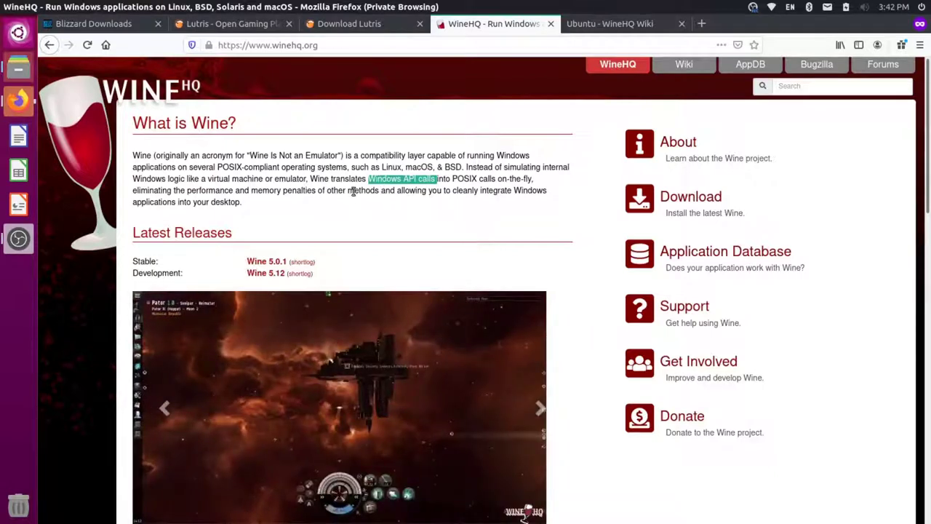
{"action": "left_click", "coordinate": [575, 27]}
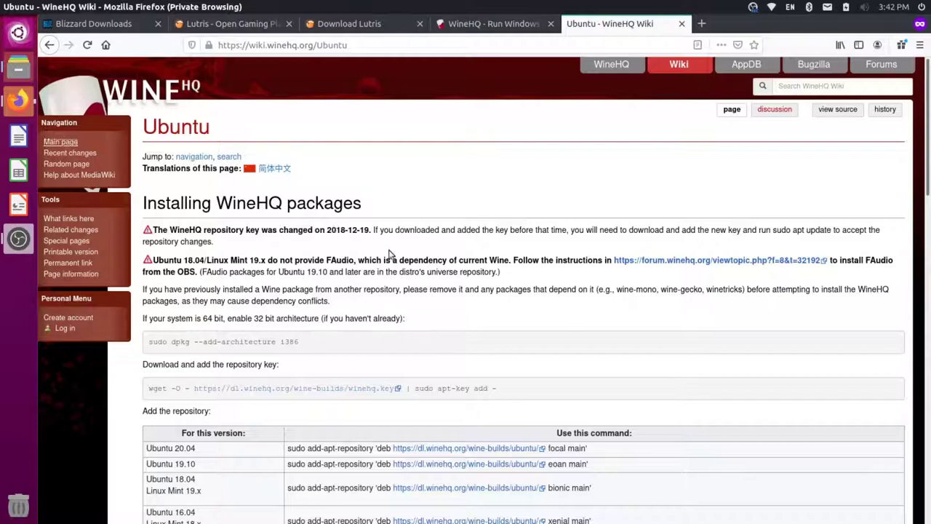
- Launch Terminal and enlarge its text by five zoom levels
{"action": "key", "text": "super"}
{"action": "type", "text": "term"}
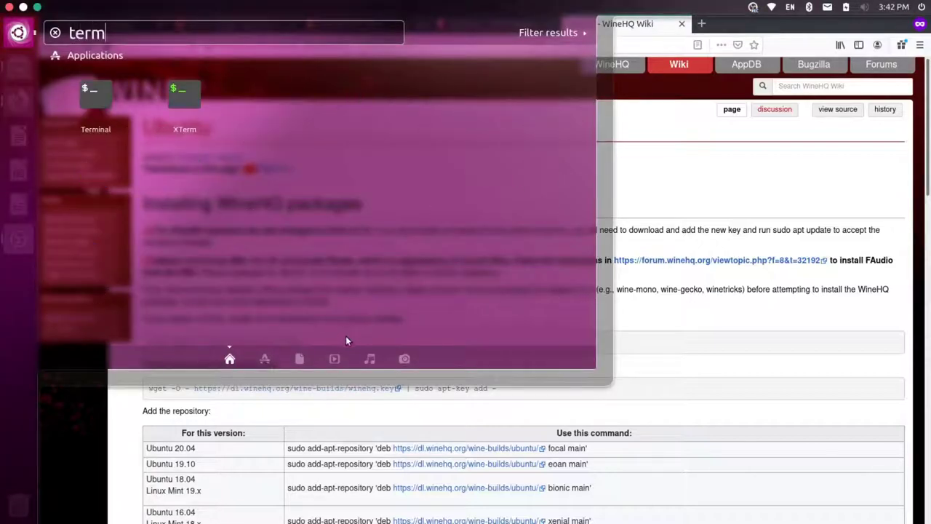
{"action": "key", "text": "Return"}
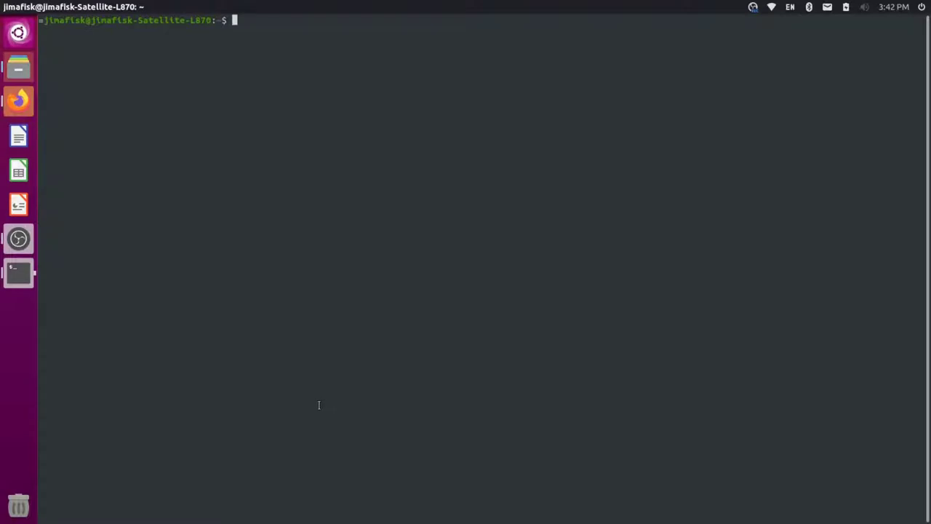
{"action": "key", "text": "ctrl+plus"}
{"action": "key", "text": "ctrl+plus"}
{"action": "key", "text": "ctrl+plus"}
{"action": "key", "text": "ctrl+plus"}
{"action": "key", "text": "ctrl+plus"}
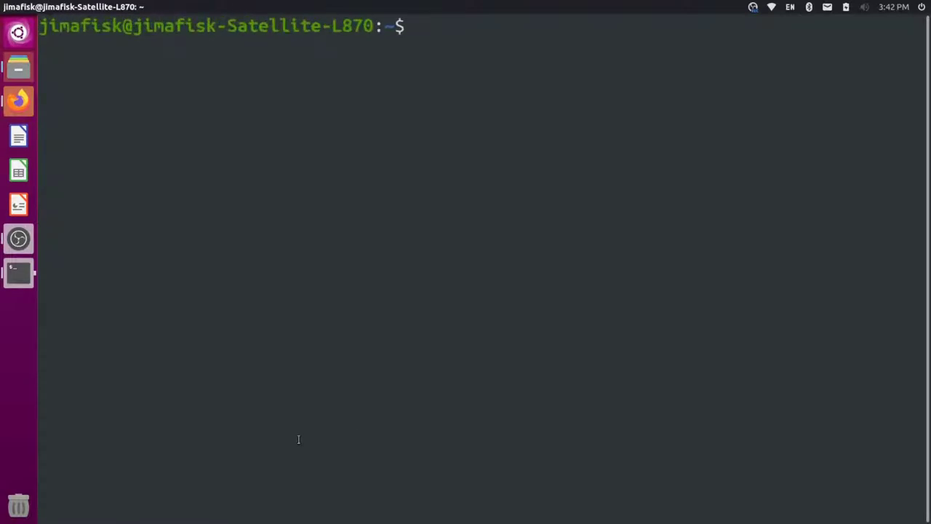
{"action": "key", "text": "alt+Tab"}
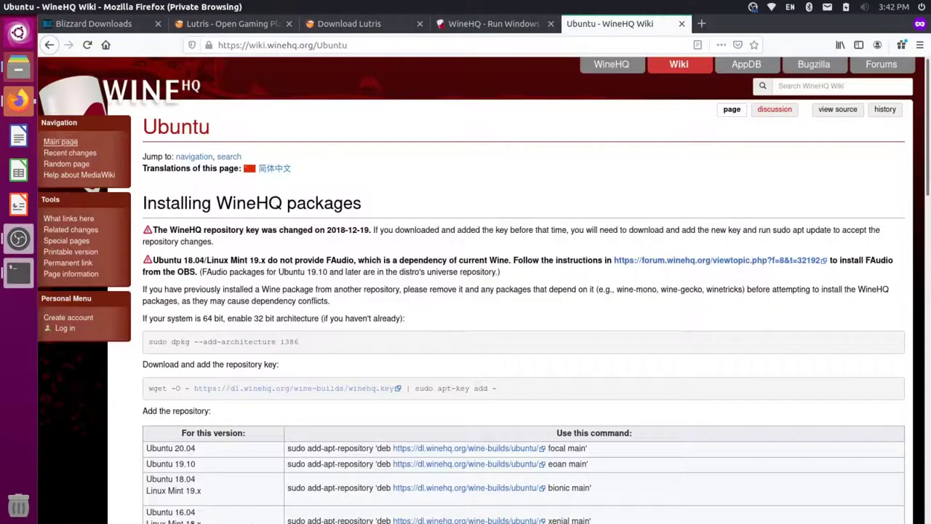
{"action": "scroll", "coordinate": [426, 335], "scroll_direction": "down", "scroll_amount": 4}
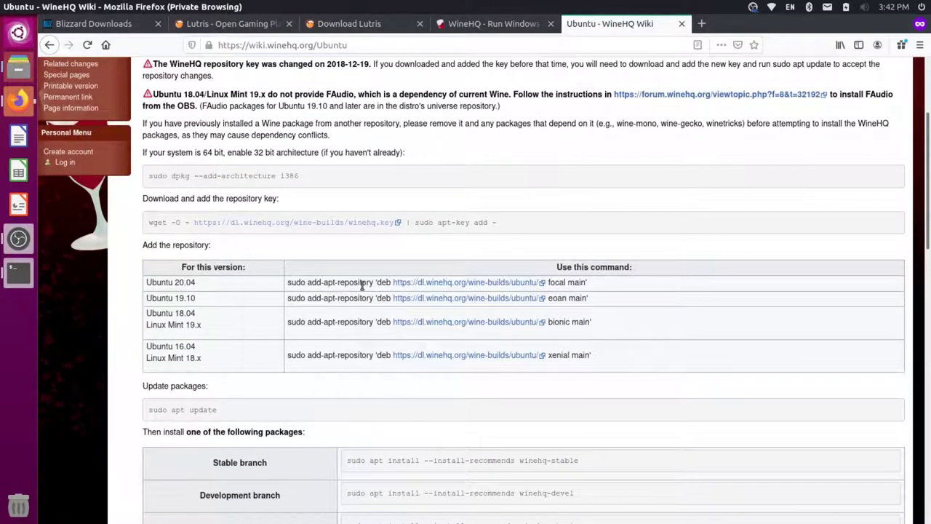
{"action": "left_click_drag", "start_coordinate": [287, 283], "coordinate": [588, 292]}
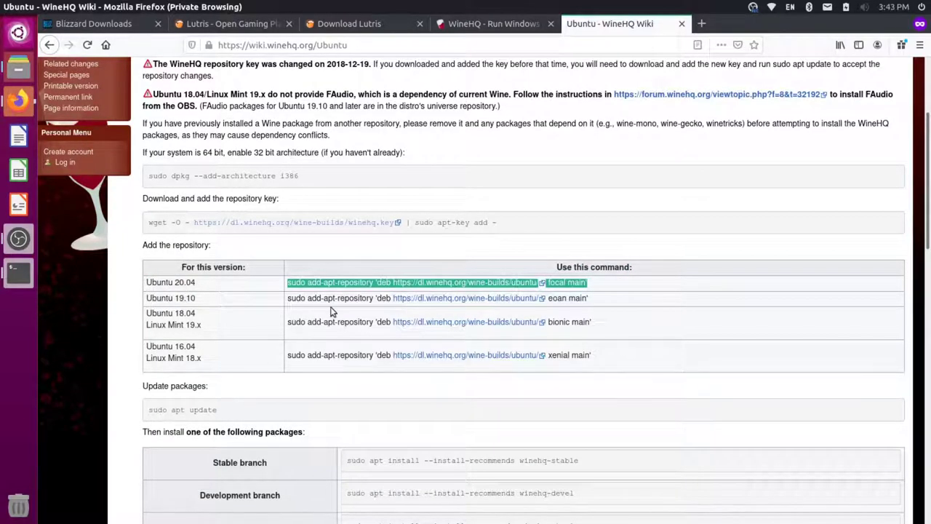
{"action": "key", "text": "alt+Tab"}
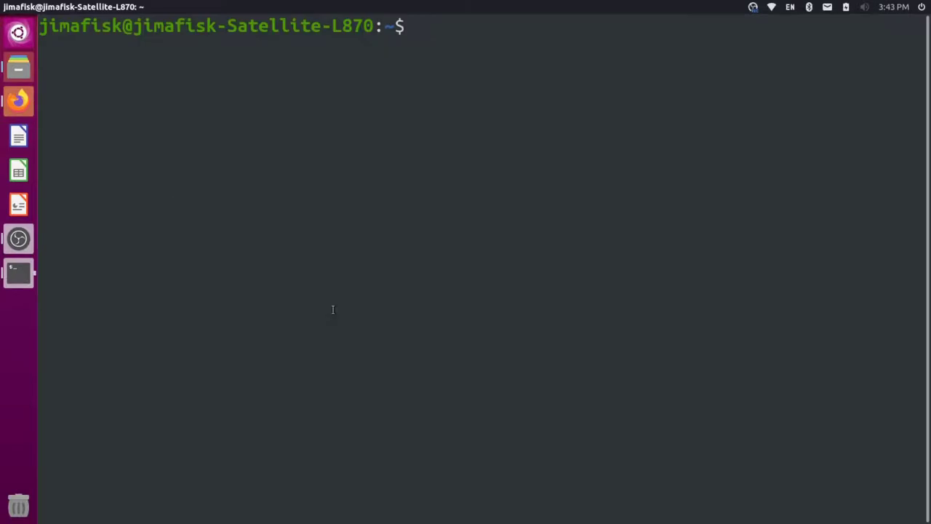
{"action": "type", "text": "sudo add-apt-repository 'deb https://dl.winehq.org/wine-builds/ubuntu/ focal main'"}
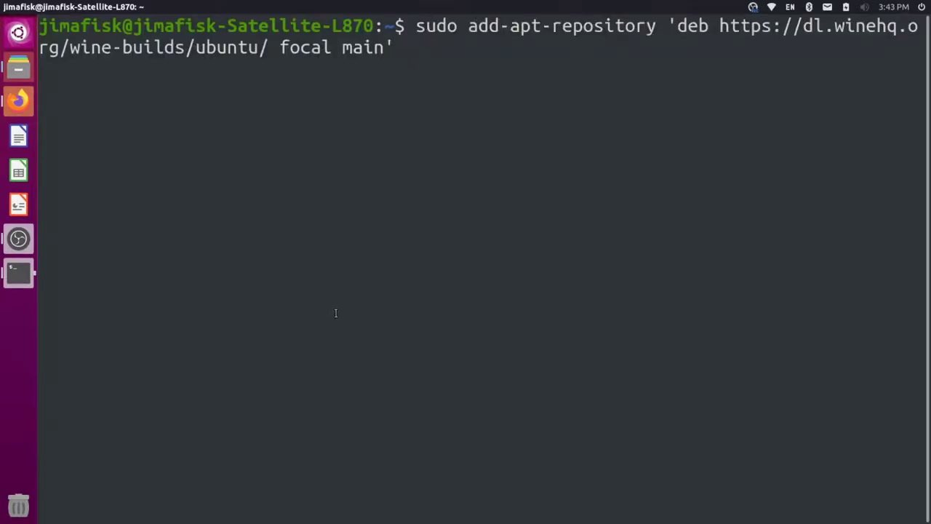
{"action": "key", "text": "Return"}
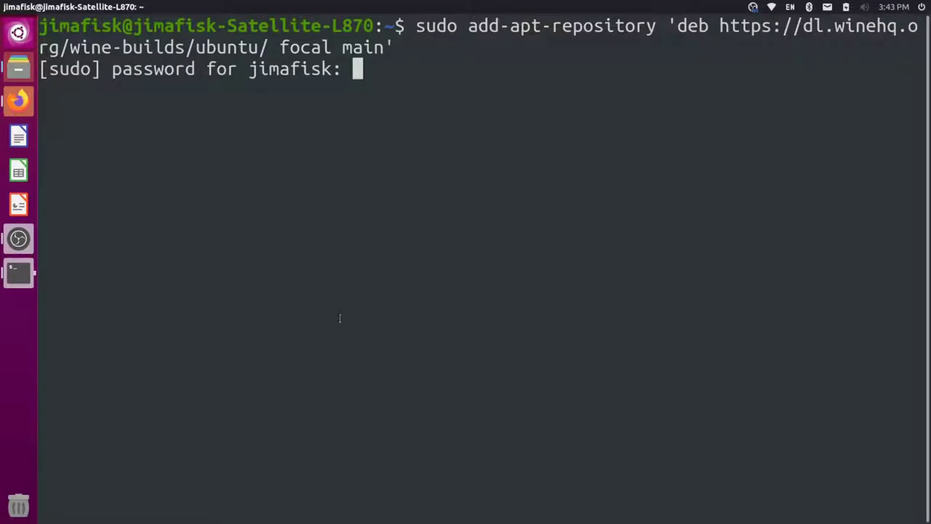
{"action": "key", "text": "Return"}
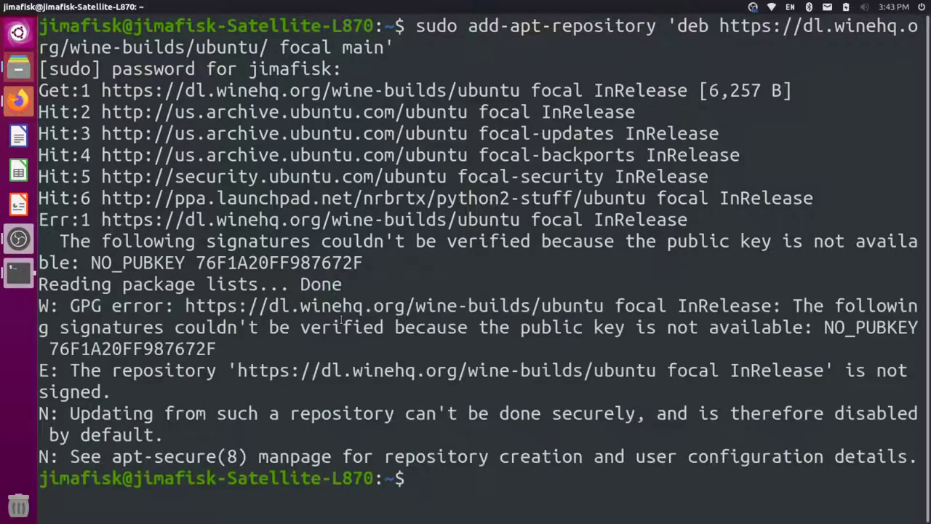
- Copy the package update command from the WineHQ Wiki and run sudo apt update in Terminal
{"action": "key", "text": "alt+Tab"}
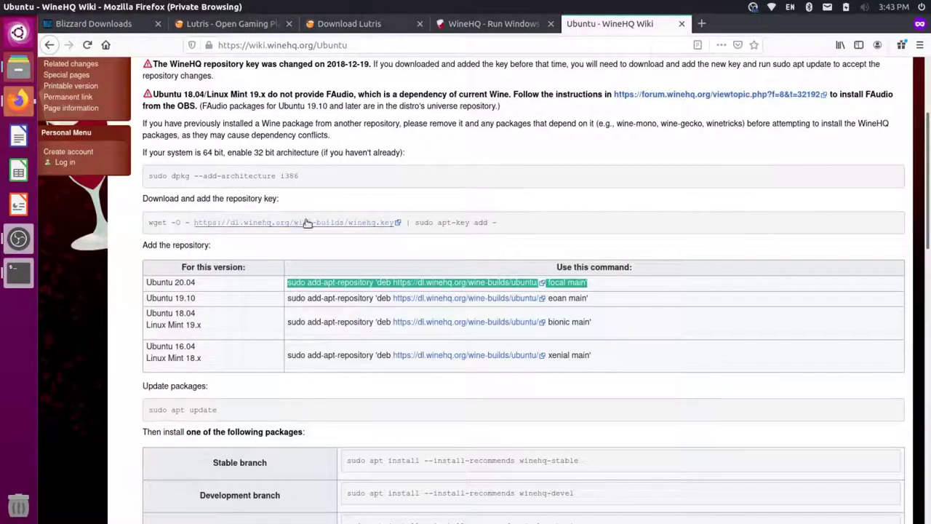
{"action": "scroll", "coordinate": [308, 222], "scroll_direction": "down", "scroll_amount": 3}
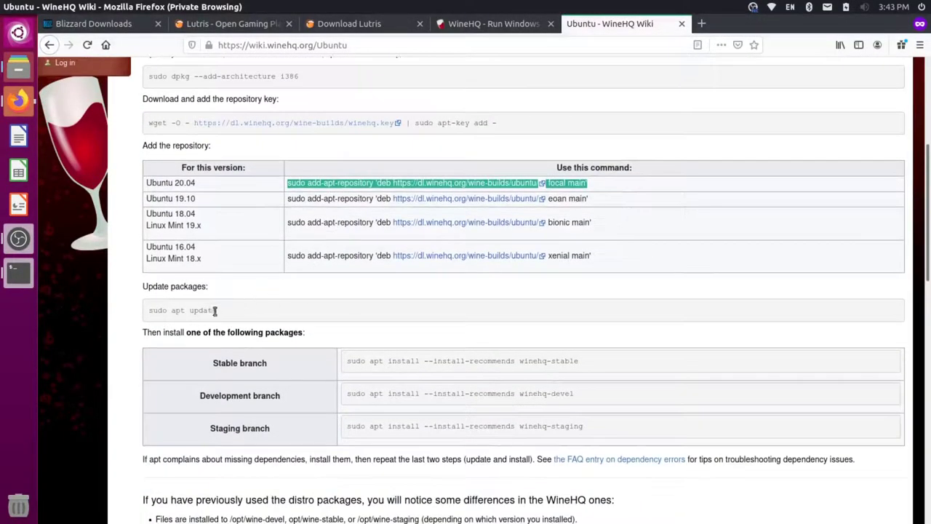
{"action": "left_click_drag", "start_coordinate": [225, 315], "coordinate": [145, 318]}
{"action": "key", "text": "ctrl+c"}
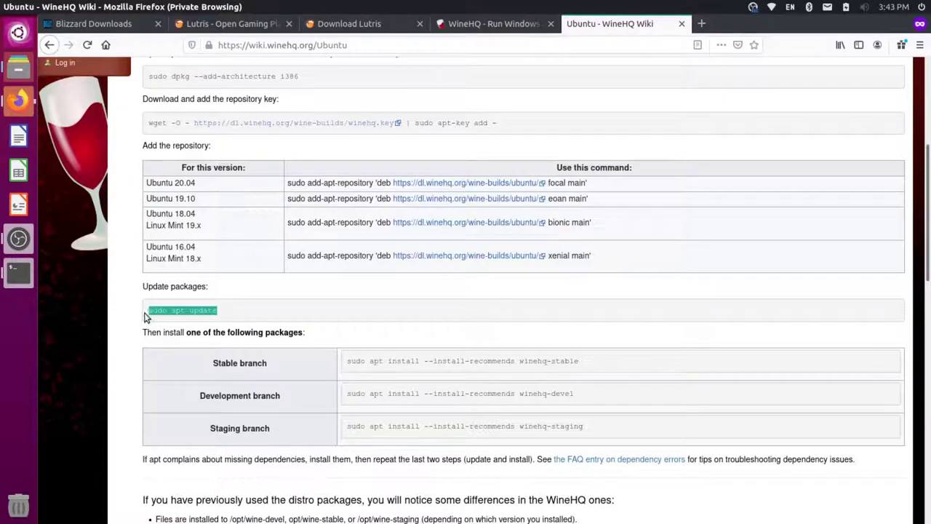
{"action": "key", "text": "alt+Tab"}
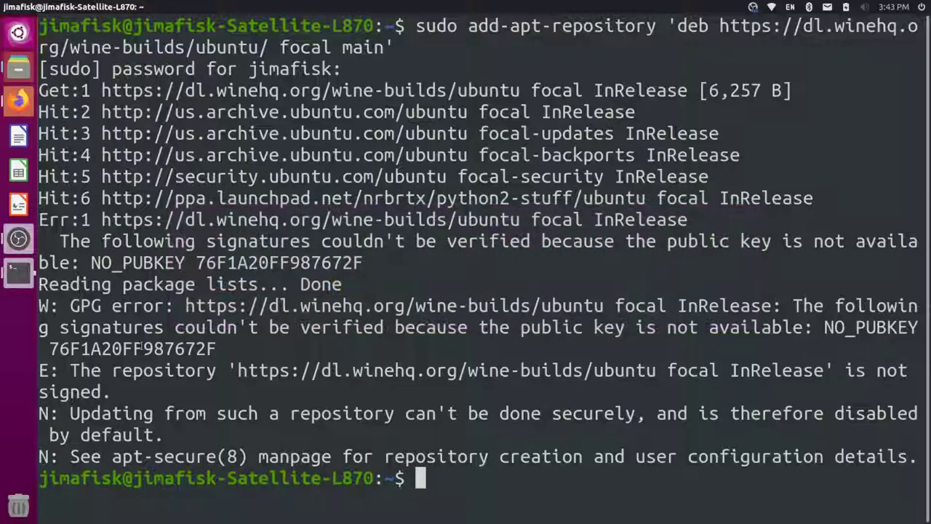
{"action": "key", "text": "ctrl+shift+v"}
{"action": "key", "text": "Return"}
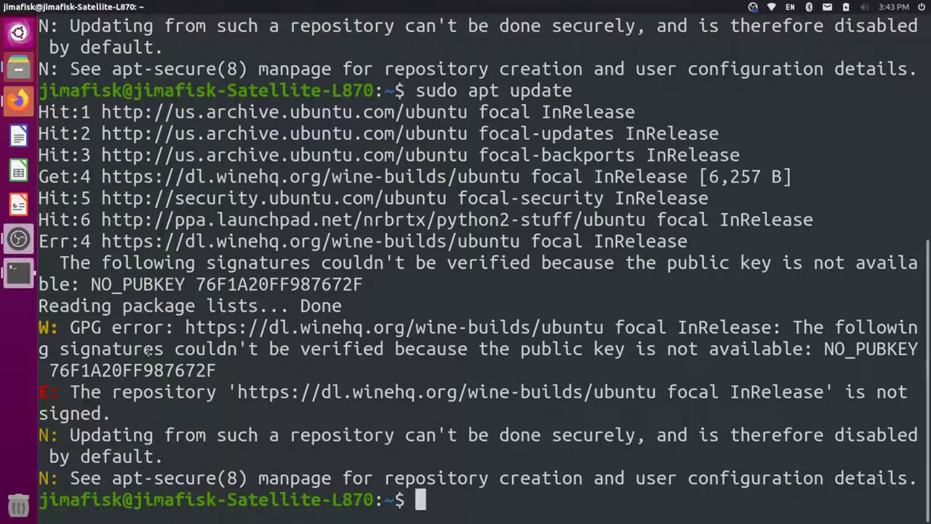
- Try to install Wine with the wiki's stable branch command sudo apt install --install-recommends winehq-stable, and check the earlier update output for the repository error
{"action": "key", "text": "alt+Tab"}
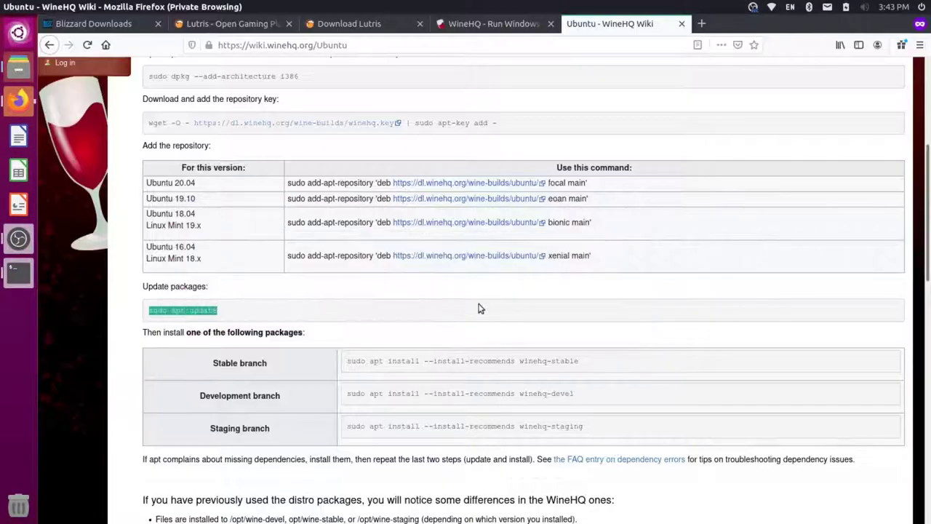
{"action": "scroll", "coordinate": [478, 308], "scroll_direction": "down", "scroll_amount": 2}
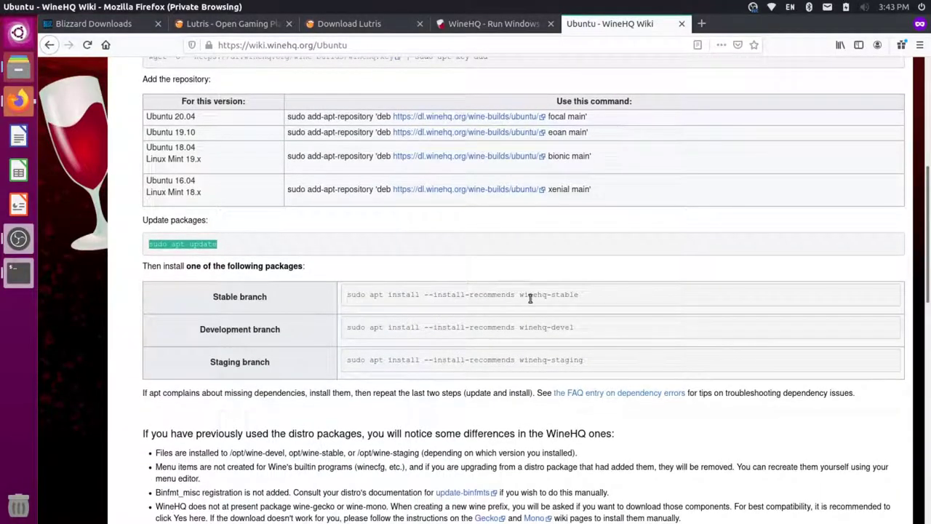
{"action": "left_click_drag", "start_coordinate": [588, 294], "coordinate": [347, 296]}
{"action": "key", "text": "ctrl+c"}
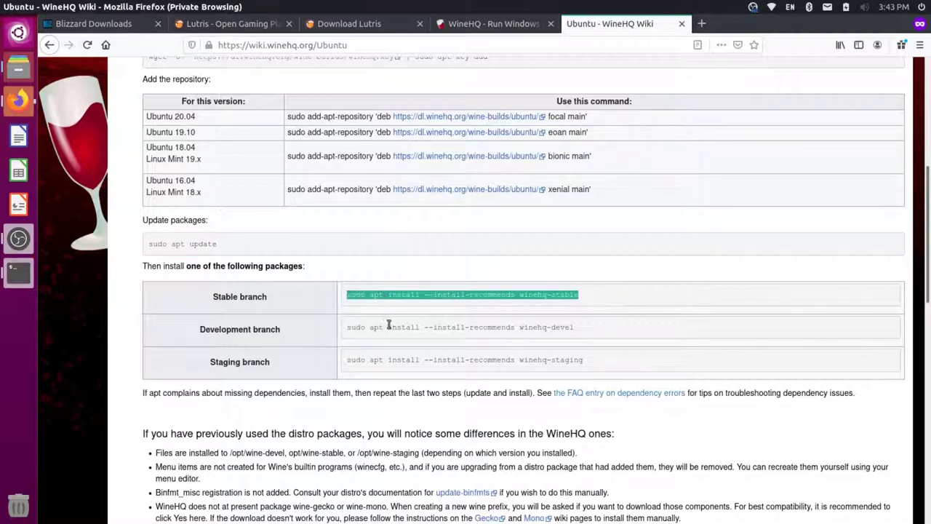
{"action": "key", "text": "alt+Tab"}
{"action": "key", "text": "ctrl+l"}
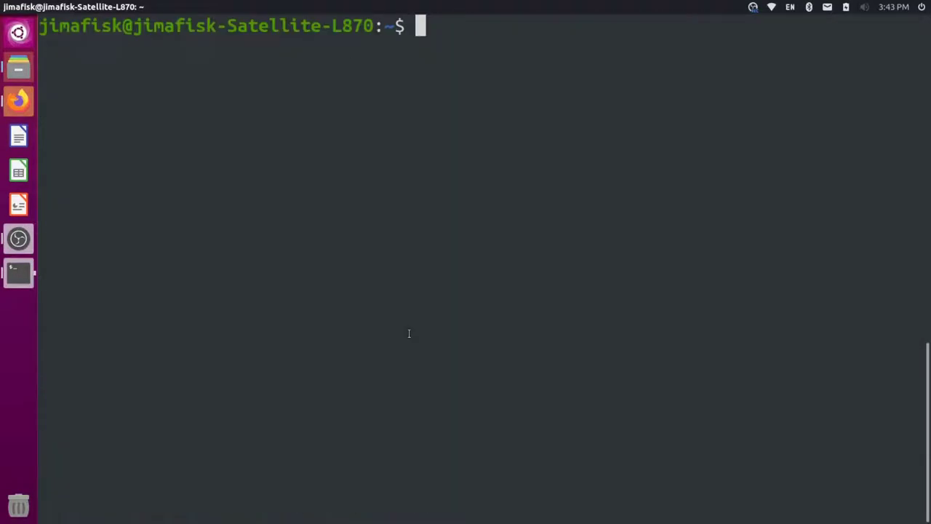
{"action": "key", "text": "ctrl+shift+v"}
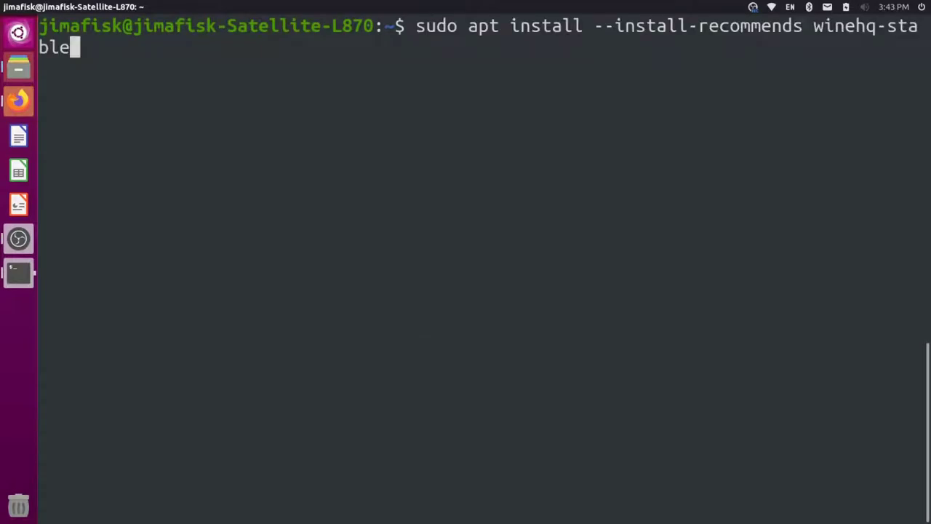
{"action": "key", "text": "Return"}
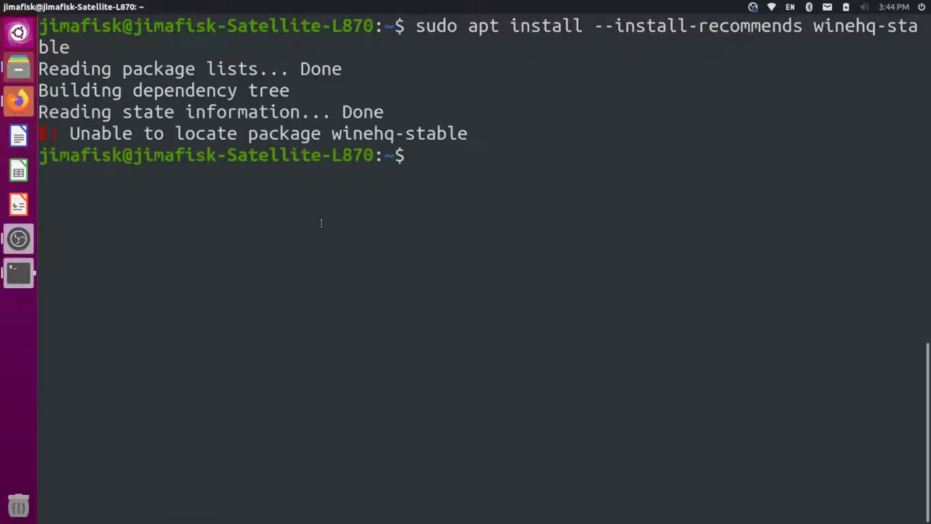
{"action": "scroll", "coordinate": [323, 223], "scroll_direction": "up", "scroll_amount": 2}
{"action": "scroll", "coordinate": [73, 349], "scroll_direction": "up", "scroll_amount": 5}
{"action": "left_click_drag", "start_coordinate": [70, 349], "coordinate": [112, 372]}
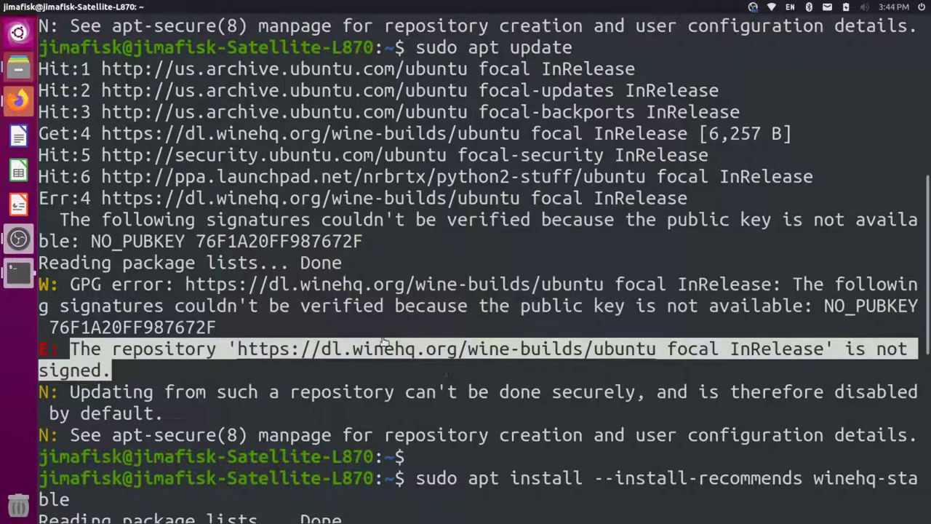
- Enable 32-bit architecture by copying sudo dpkg --add-architecture i386 from the WineHQ Wiki and running it in Terminal
{"action": "key", "text": "alt+Tab"}
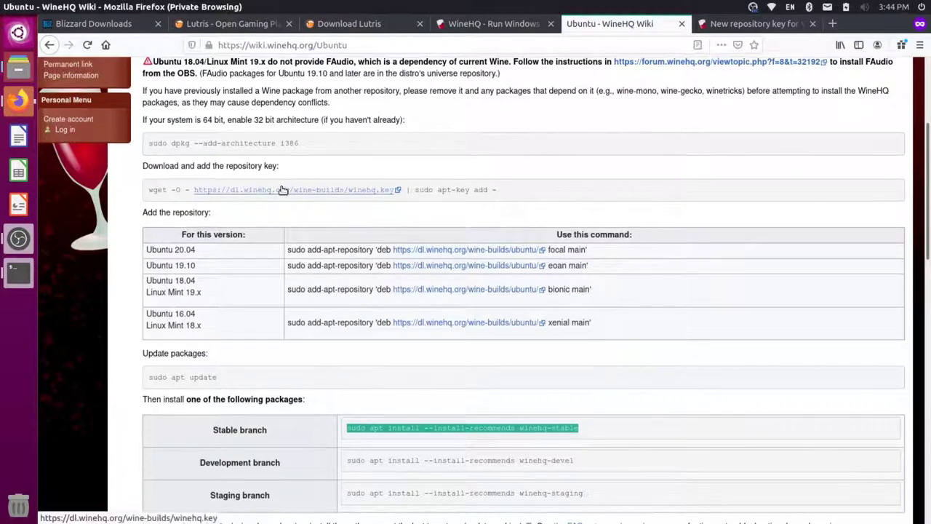
{"action": "scroll", "coordinate": [280, 190], "scroll_direction": "up", "scroll_amount": 1}
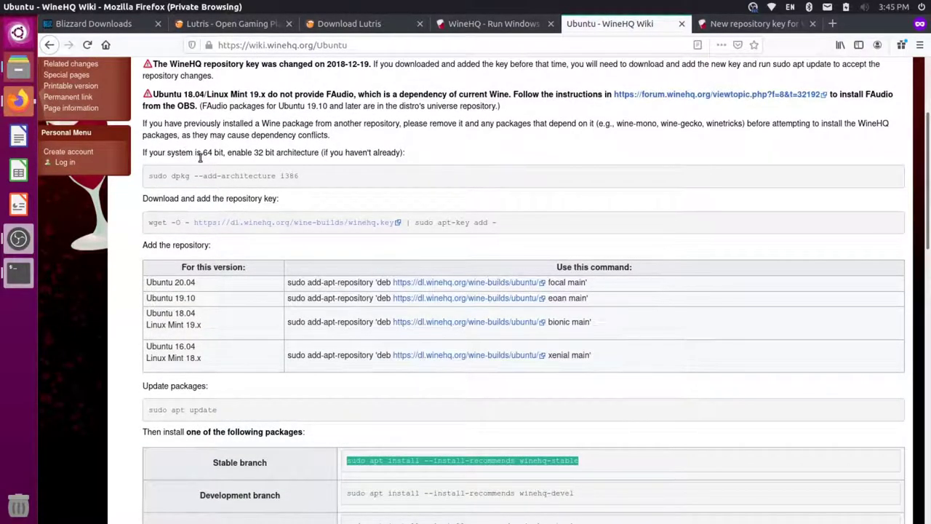
{"action": "left_click_drag", "start_coordinate": [203, 153], "coordinate": [233, 150]}
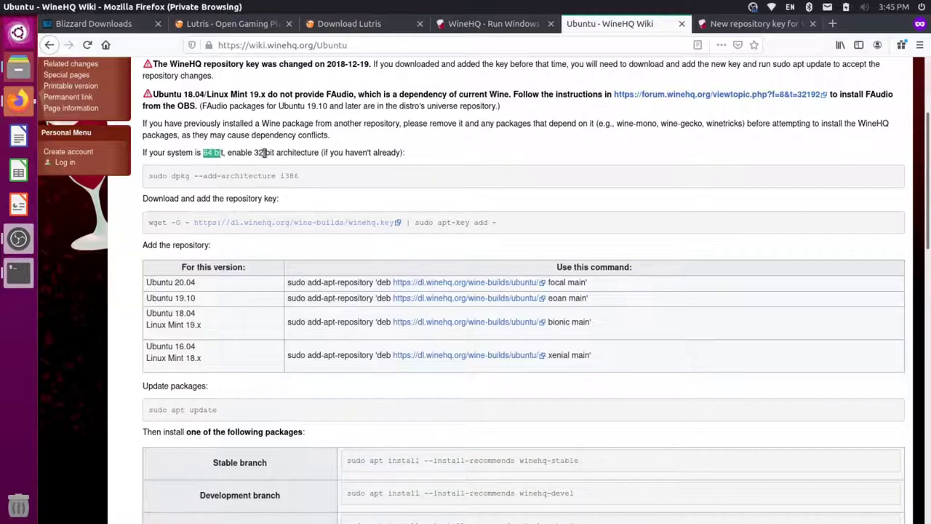
{"action": "left_click_drag", "start_coordinate": [318, 181], "coordinate": [148, 184]}
{"action": "key", "text": "ctrl+c"}
{"action": "key", "text": "alt+Tab"}
{"action": "type", "text": "q"}
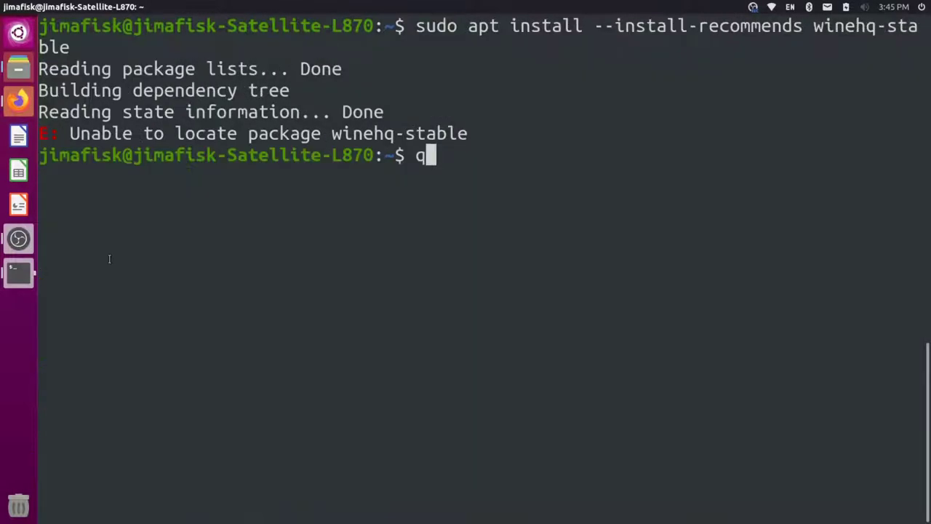
{"action": "key", "text": "BackSpace"}
{"action": "key", "text": "ctrl+l"}
{"action": "key", "text": "ctrl+shift+v"}
{"action": "key", "text": "Return"}
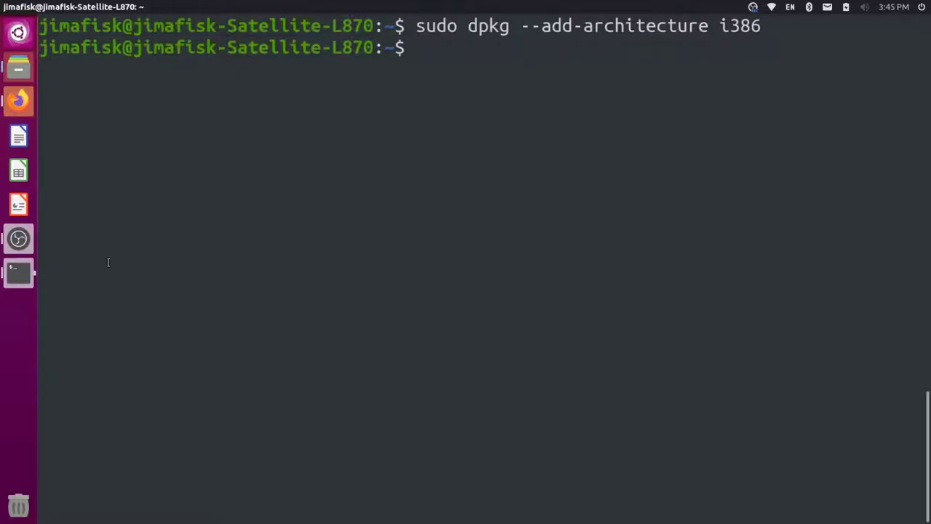
{"action": "key", "text": "alt+Tab"}
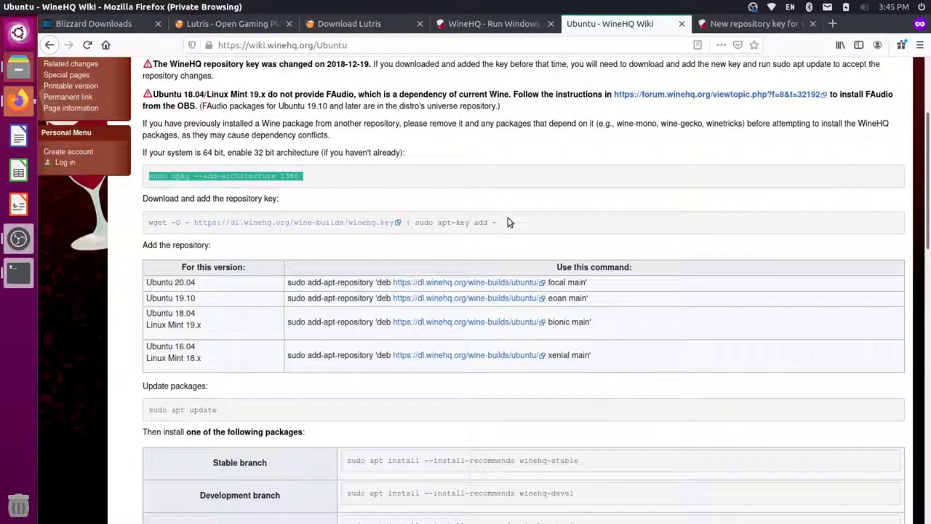
{"action": "left_click_drag", "start_coordinate": [505, 222], "coordinate": [153, 223]}
{"action": "key", "text": "alt+Tab"}
{"action": "type", "text": "wget -O - https://dl.winehq.org/wine-builds/winehq.key | sudo apt-key add -"}
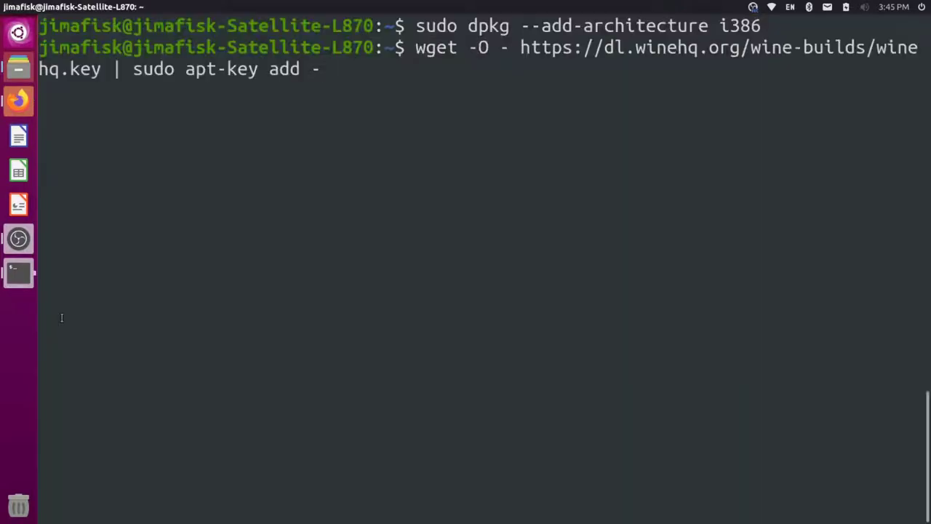
{"action": "key", "text": "Return"}
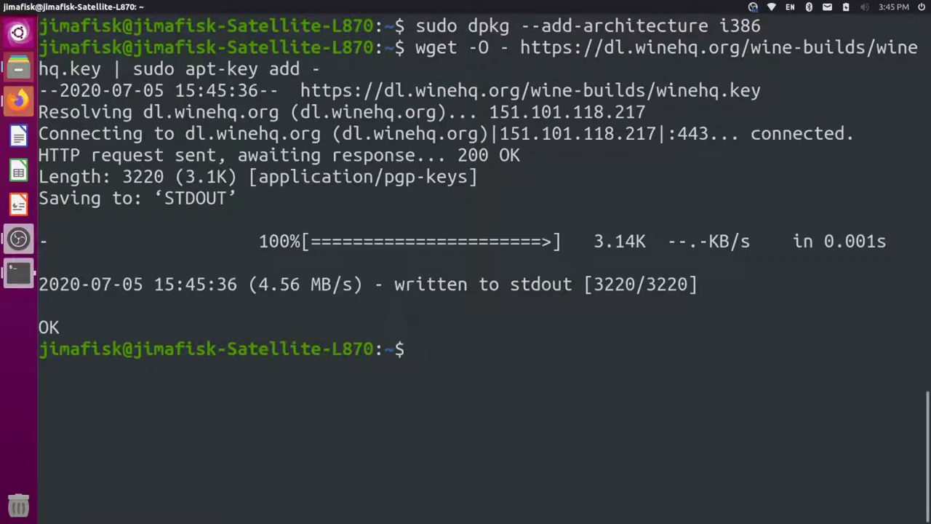
- Refresh the package lists with sudo apt update
{"action": "type", "text": "sudo "}
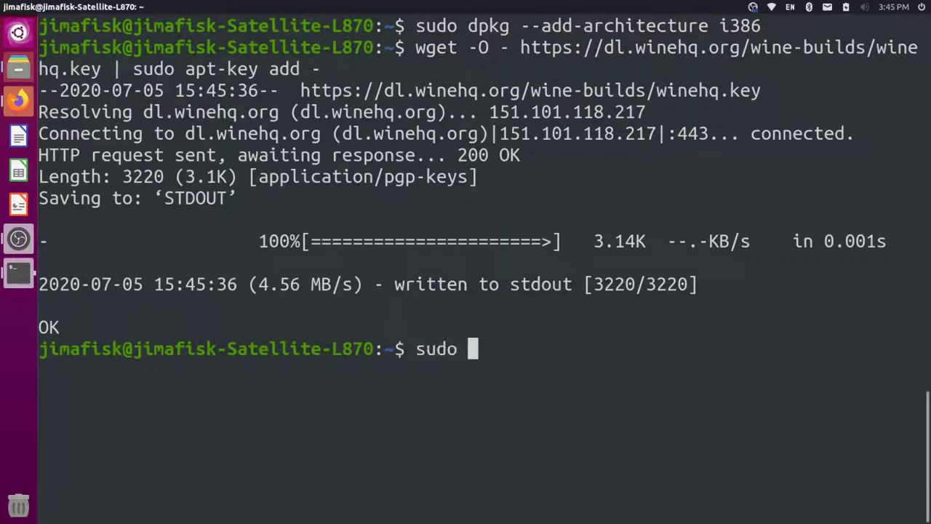
{"action": "type", "text": "apt update"}
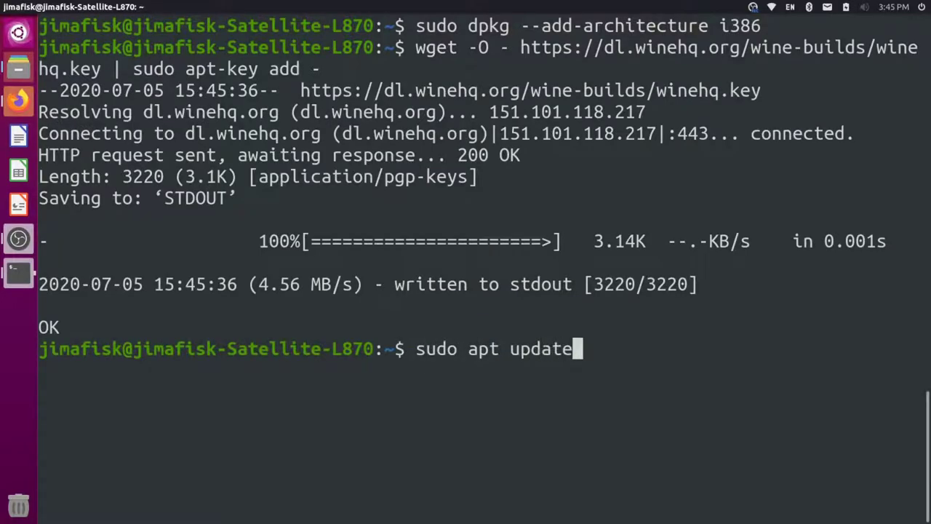
{"action": "key", "text": "Return"}
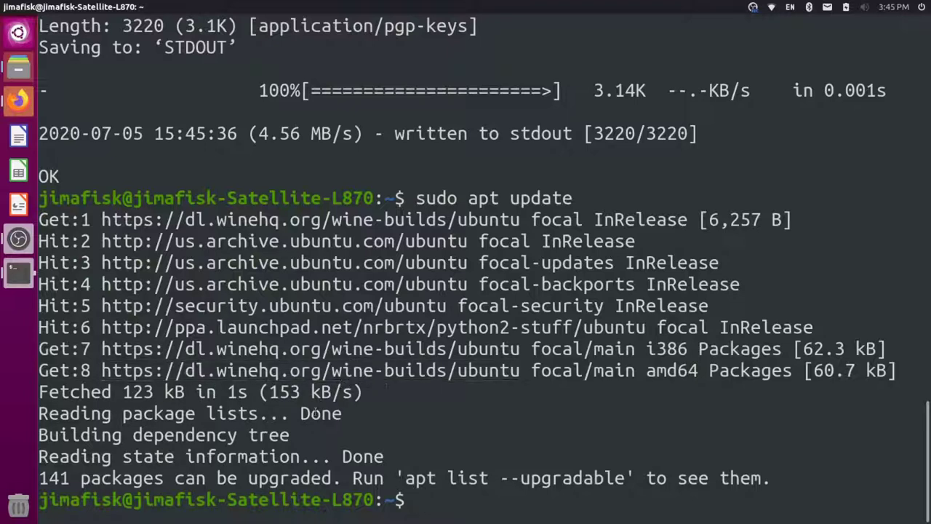
- Rerun sudo apt install --install-recommends winehq-stable, accept the installation, and clear the Terminal screen once it is done
{"action": "key", "text": "Up"}
{"action": "key", "text": "Up"}
{"action": "key", "text": "Up"}
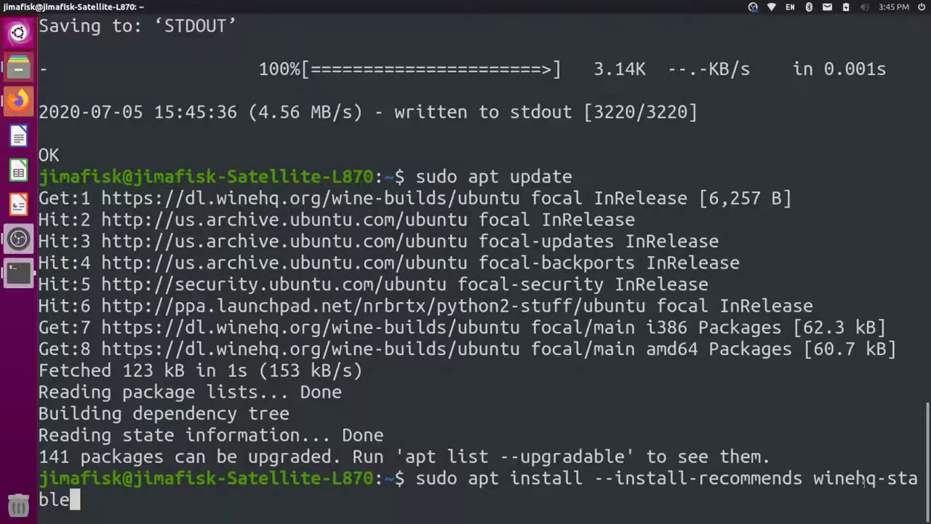
{"action": "key", "text": "Return"}
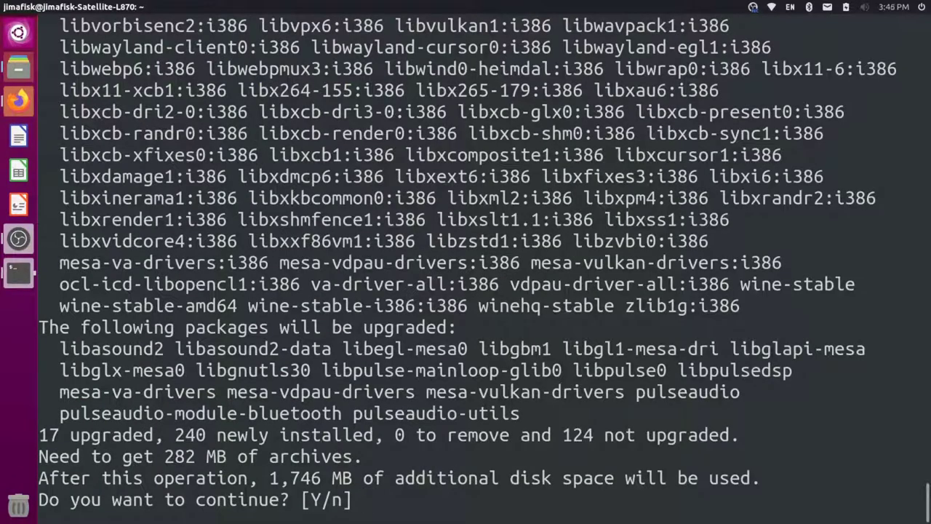
{"action": "type", "text": "y"}
{"action": "key", "text": "Return"}
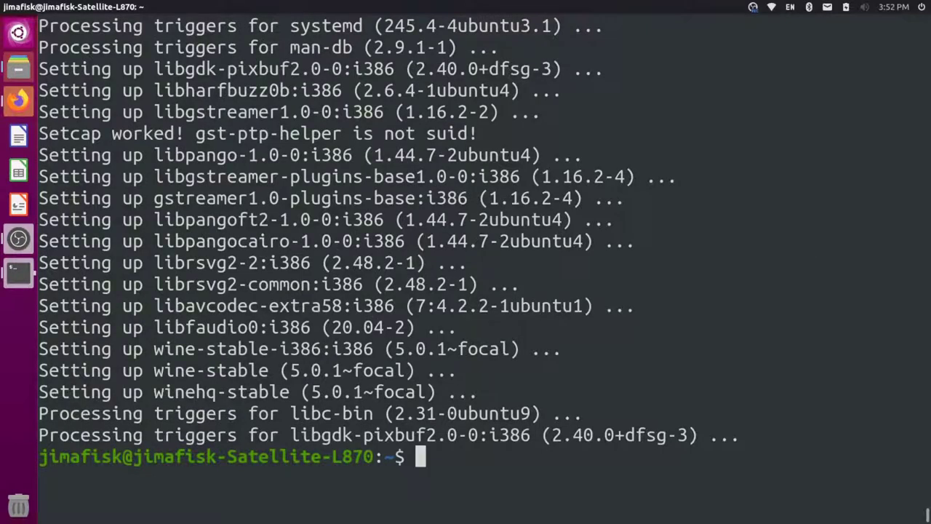
{"action": "key", "text": "ctrl+l"}
- Run the Ubuntu command sudo add-apt-repository ppa:lutris-team/lutris from the Download Lutris page in Terminal and agree to add the repository
{"action": "key", "text": "alt+Tab"}
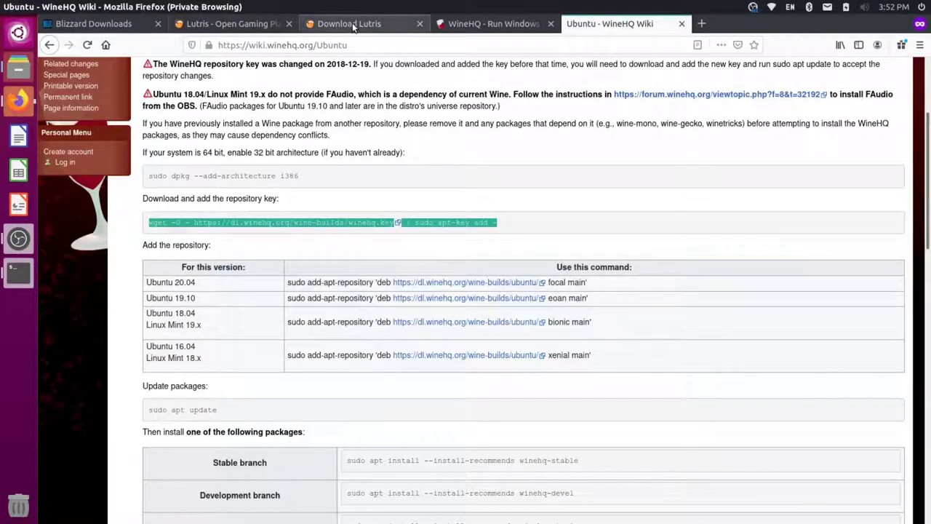
{"action": "left_click", "coordinate": [354, 24]}
{"action": "scroll", "coordinate": [408, 350], "scroll_direction": "down", "scroll_amount": 3}
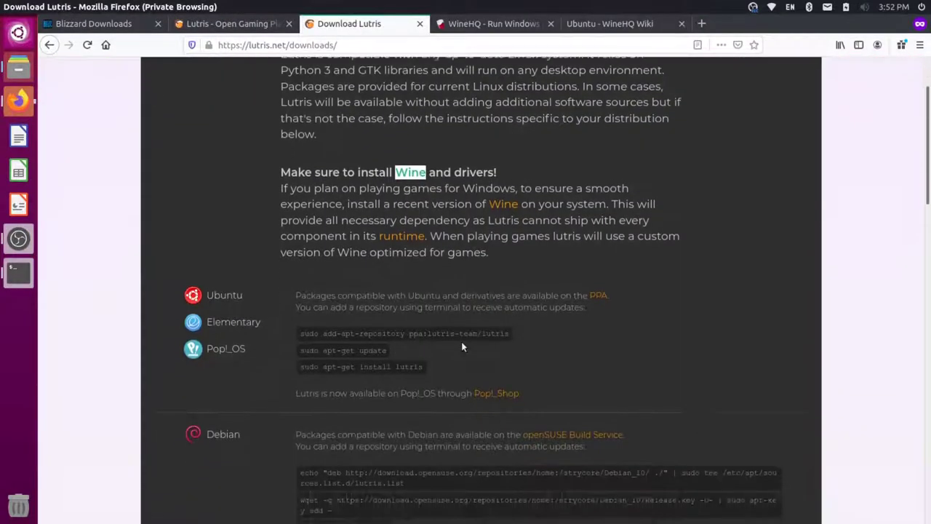
{"action": "left_click", "coordinate": [301, 332]}
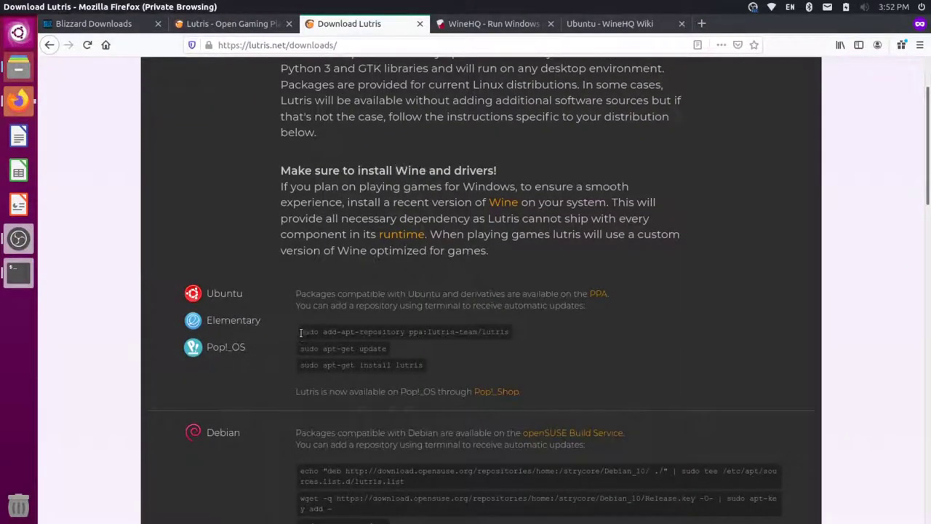
{"action": "left_click_drag", "start_coordinate": [440, 329], "coordinate": [490, 335]}
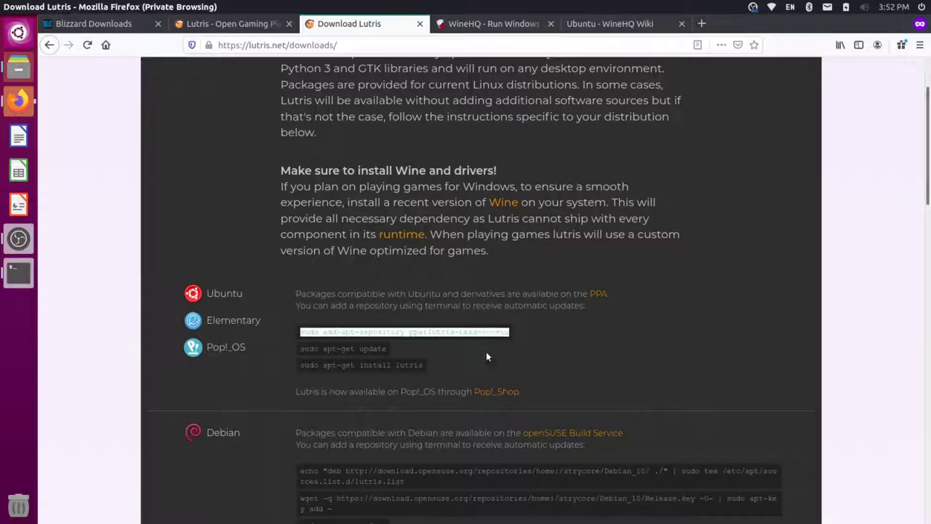
{"action": "key", "text": "alt+Tab"}
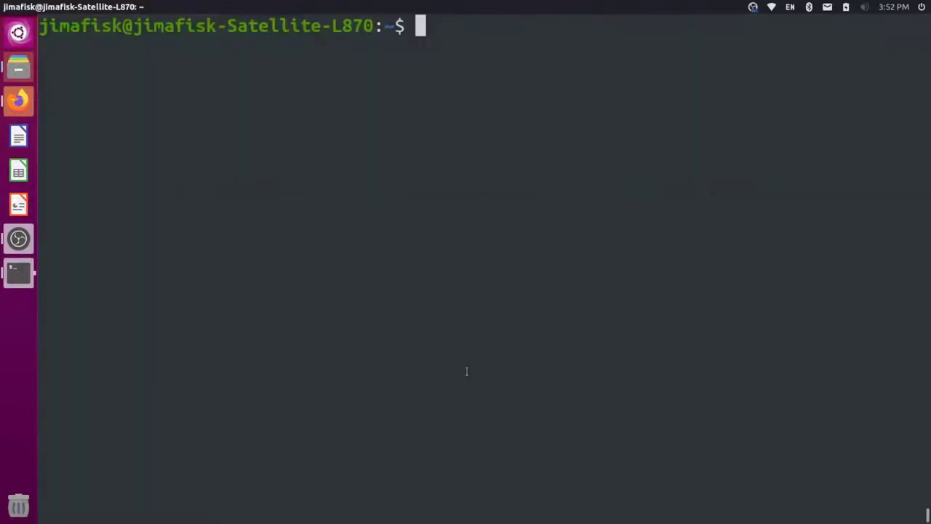
{"action": "type", "text": "sudo add-apt-repository ppa:lutris-team/lutris"}
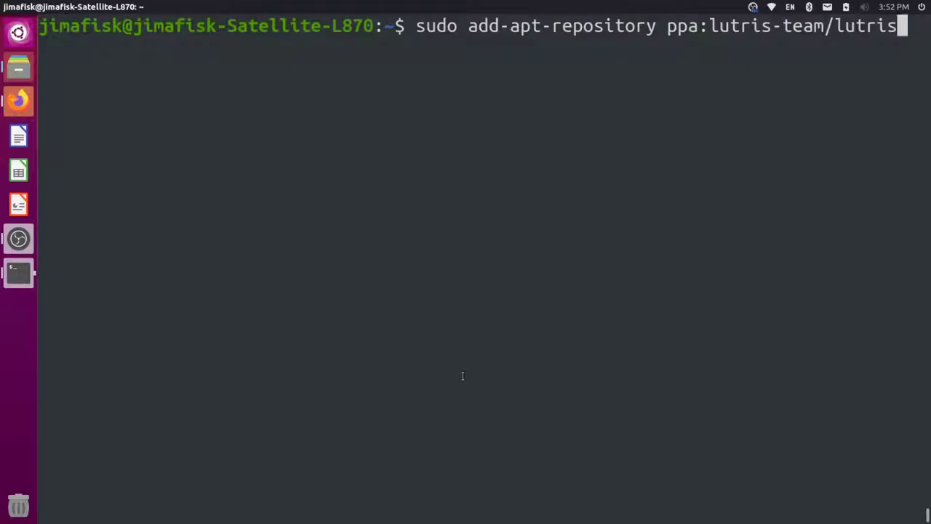
{"action": "key", "text": "Return"}
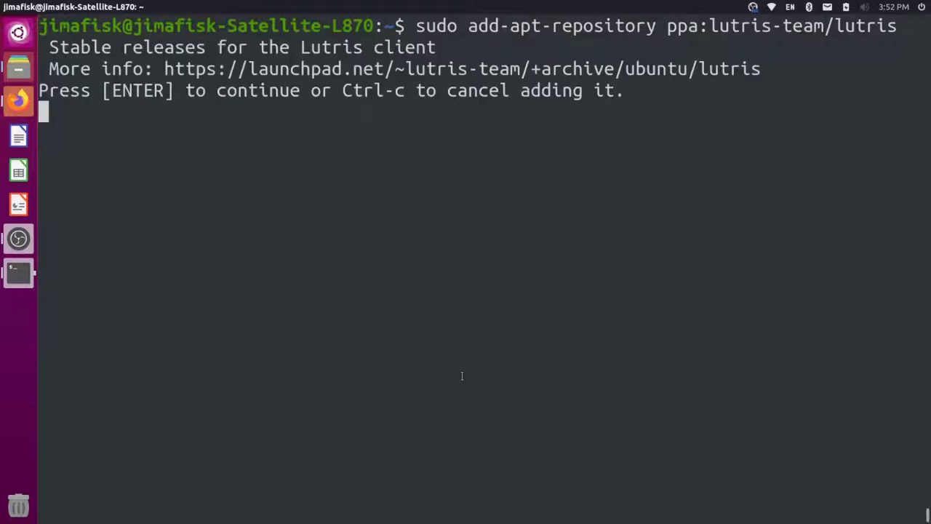
{"action": "key", "text": "Return"}
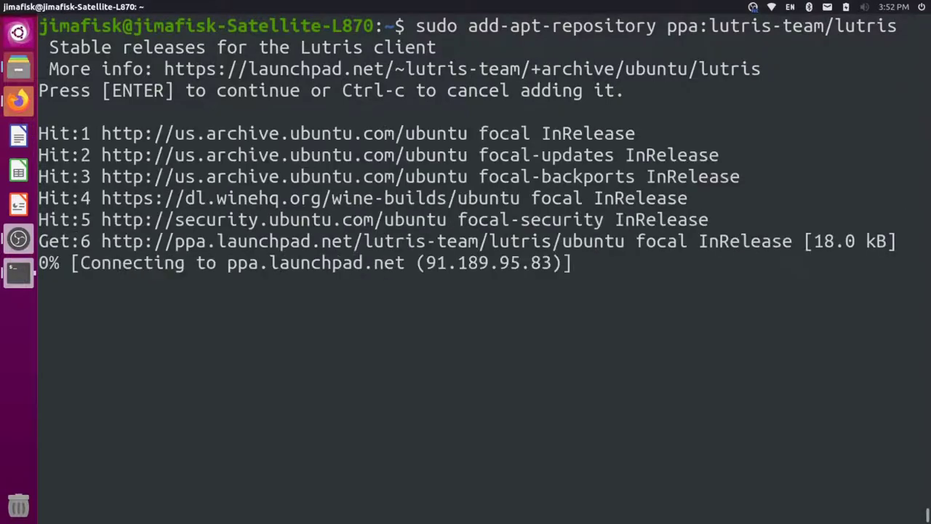
- Copy sudo apt-get update from the Download Lutris page and run it in Terminal
{"action": "key", "text": "alt+Tab"}
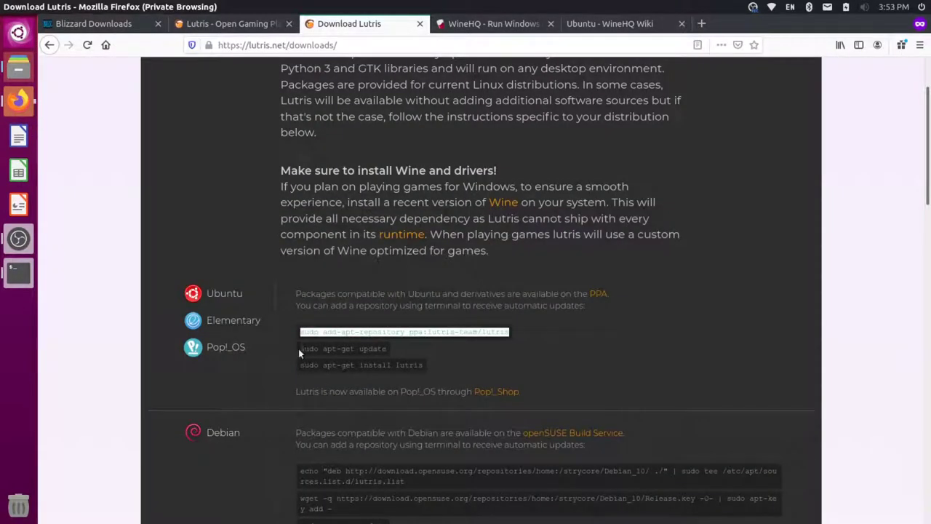
{"action": "left_click_drag", "start_coordinate": [298, 348], "coordinate": [389, 347]}
{"action": "key", "text": "ctrl+c"}
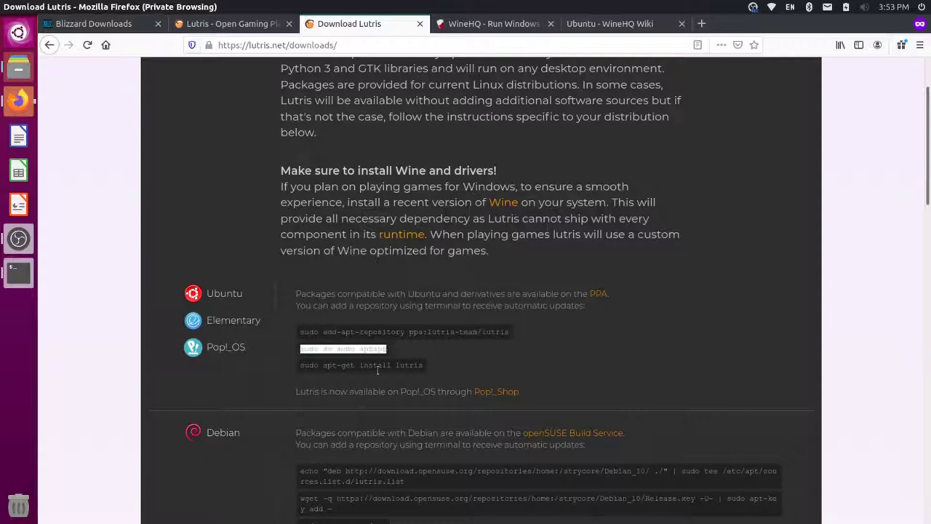
{"action": "key", "text": "alt+Tab"}
{"action": "key", "text": "ctrl+shift+v"}
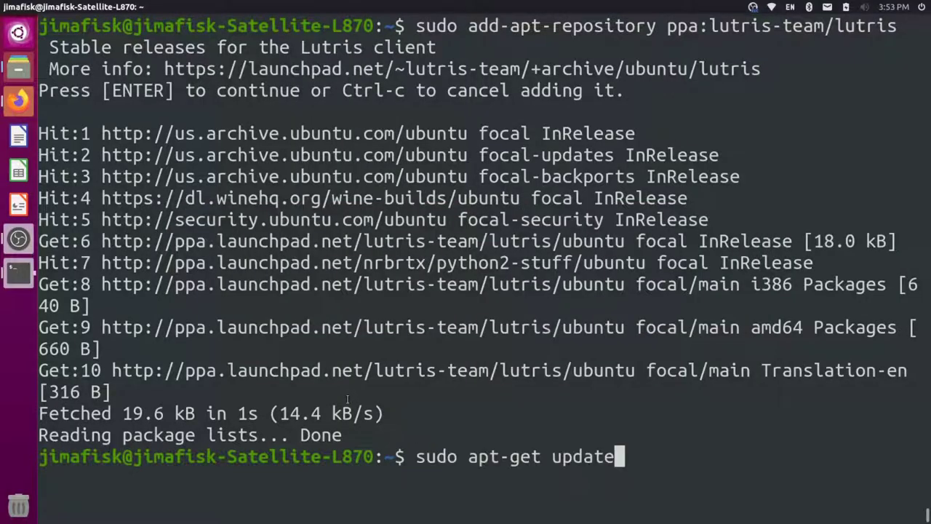
{"action": "key", "text": "Return"}
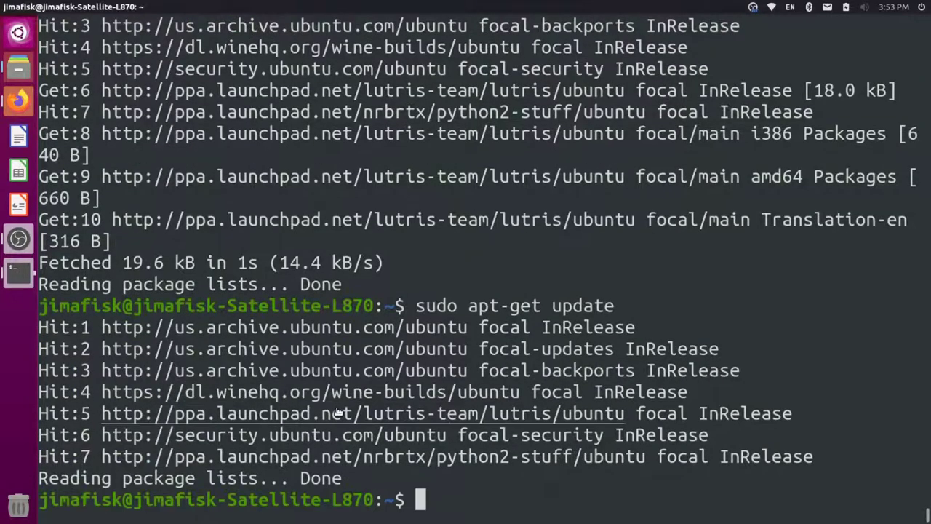
- Copy sudo apt-get install lutris from the Download Lutris page, run it in Terminal and accept the installation
{"action": "key", "text": "alt+Tab"}
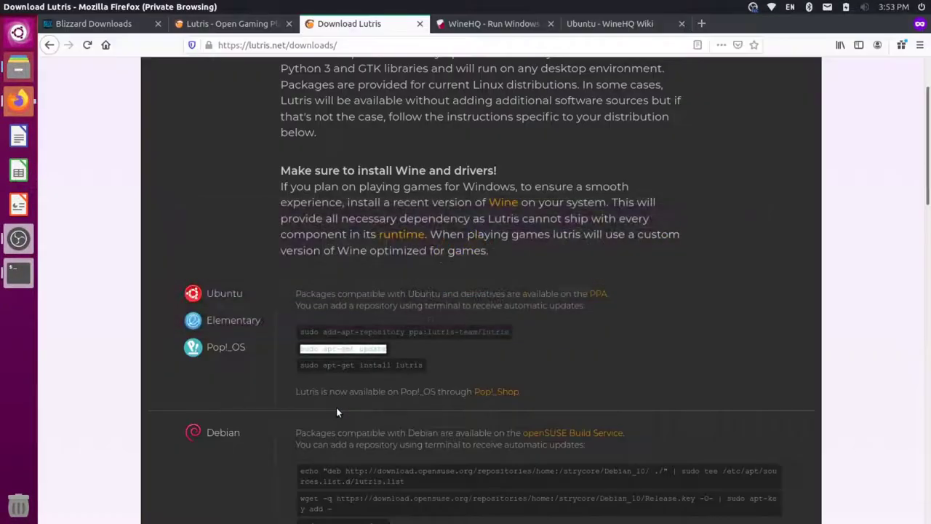
{"action": "left_click_drag", "start_coordinate": [301, 364], "coordinate": [422, 369]}
{"action": "key", "text": "ctrl+c"}
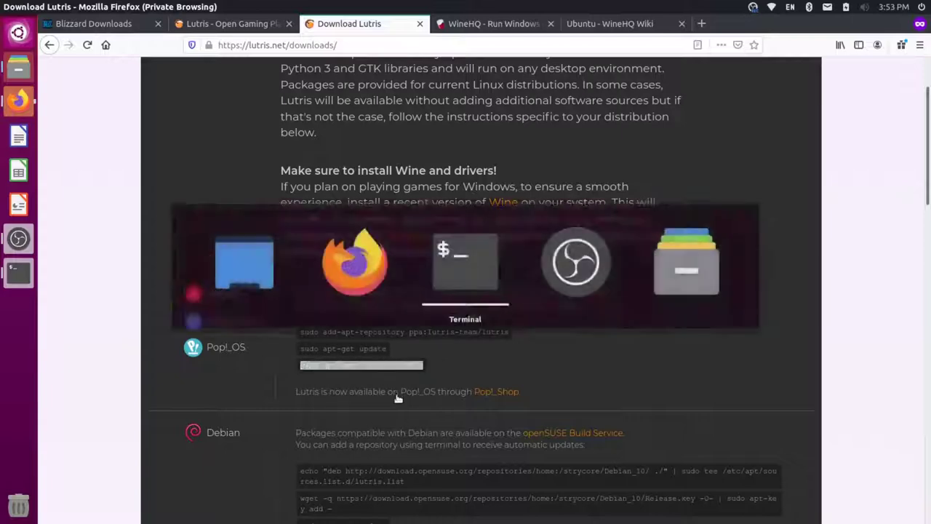
{"action": "key", "text": "alt+Tab"}
{"action": "key", "text": "ctrl+shift+v"}
{"action": "key", "text": "Return"}
{"action": "type", "text": "y"}
{"action": "key", "text": "Return"}
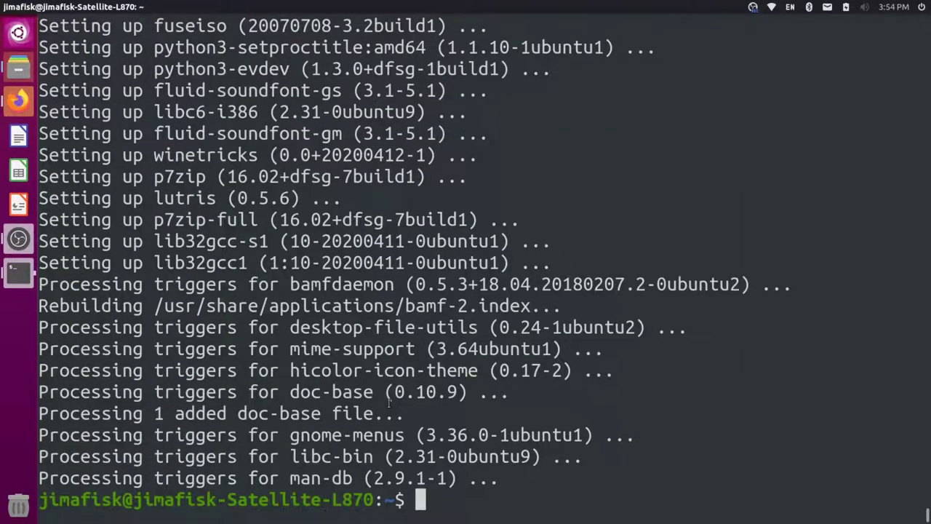
- Search the installed applications for "lut" and launch Lutris
{"action": "key", "text": "super"}
{"action": "type", "text": "lut"}
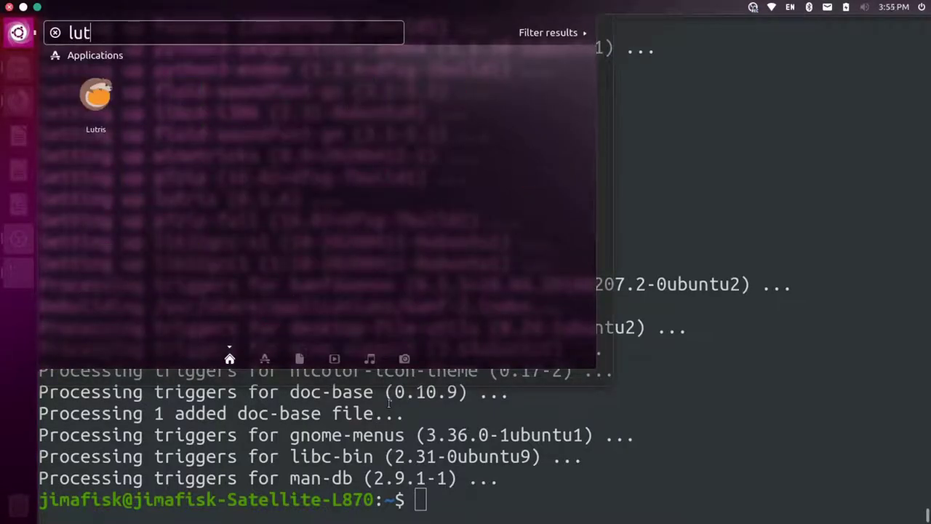
{"action": "key", "text": "Return"}
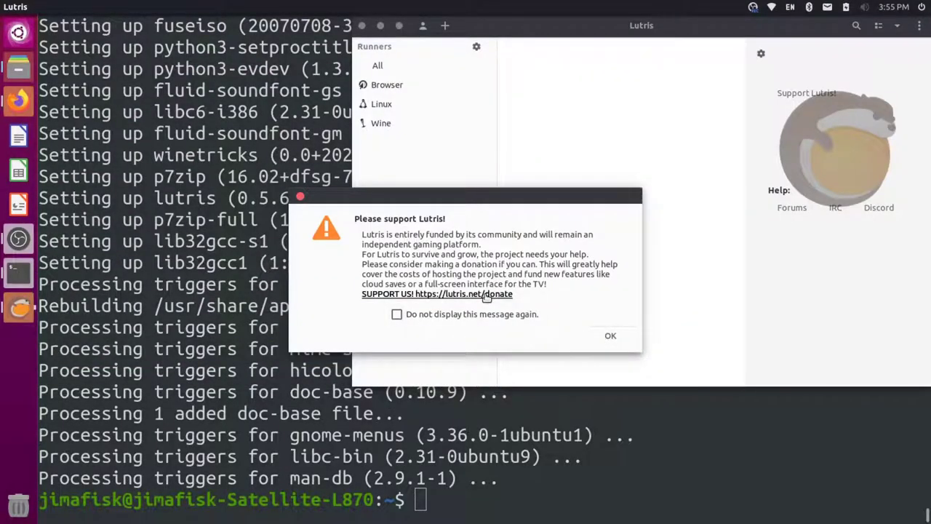
- Open the Lutris donation page from the support message, then dismiss the message and shift the Lutris window sideways
{"action": "left_click", "coordinate": [486, 296]}
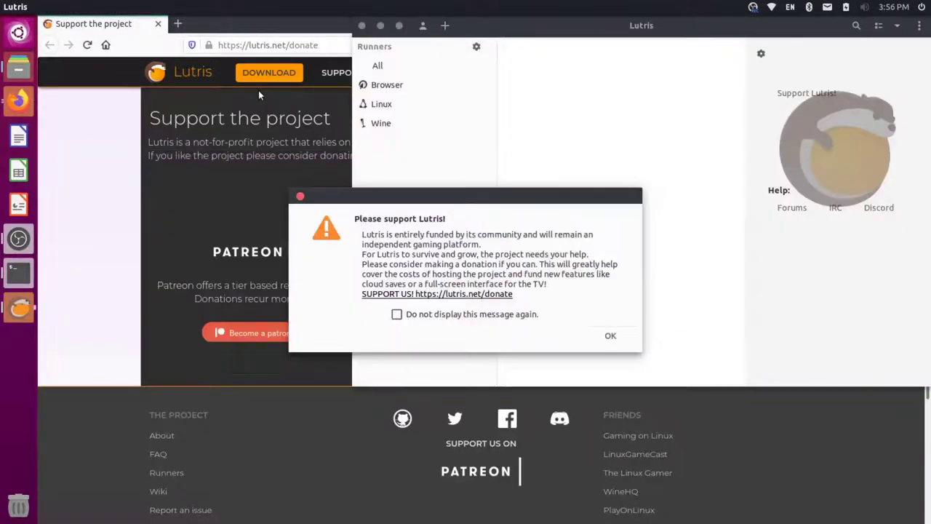
{"action": "left_click", "coordinate": [609, 336]}
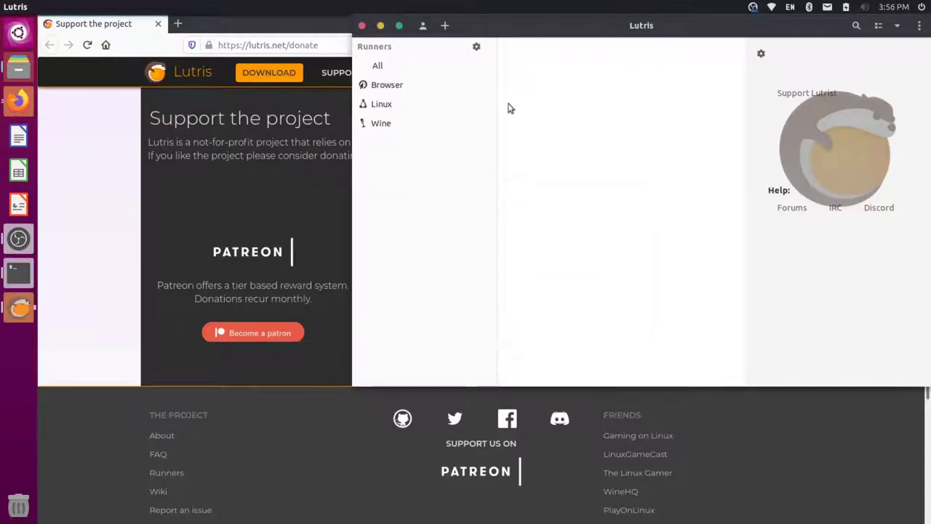
{"action": "left_click_drag", "start_coordinate": [514, 31], "coordinate": [364, 39]}
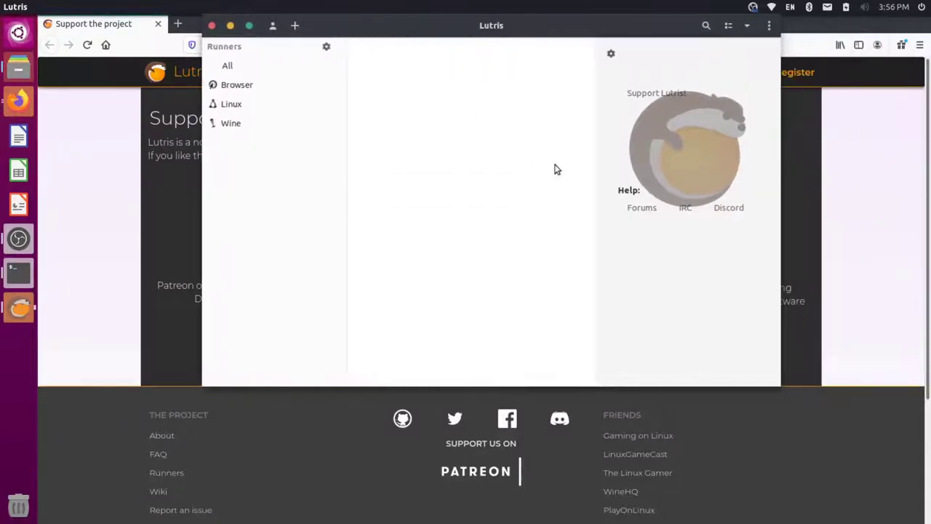
- Return to the private Firefox window with the starcraft search results on Lutris and open the StarCraft II page
{"action": "key", "text": "alt+Tab"}
{"action": "key", "text": "alt+shift+Tab"}
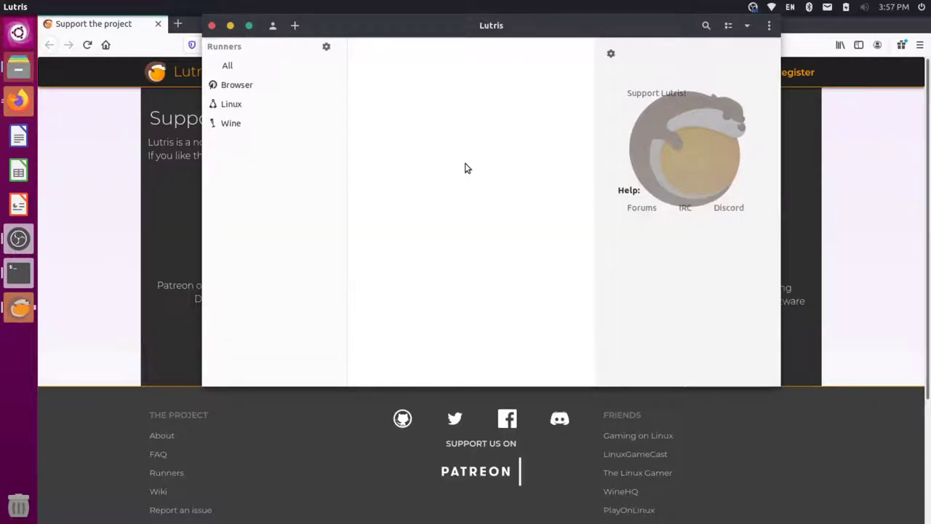
{"action": "key", "text": "alt+Tab"}
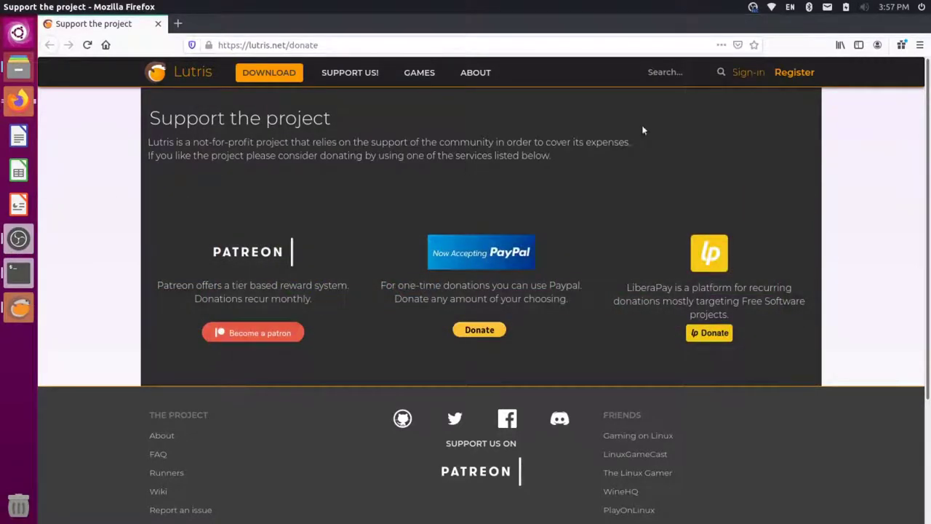
{"action": "key", "text": "alt+Tab"}
{"action": "key", "text": "alt+shift+Tab"}
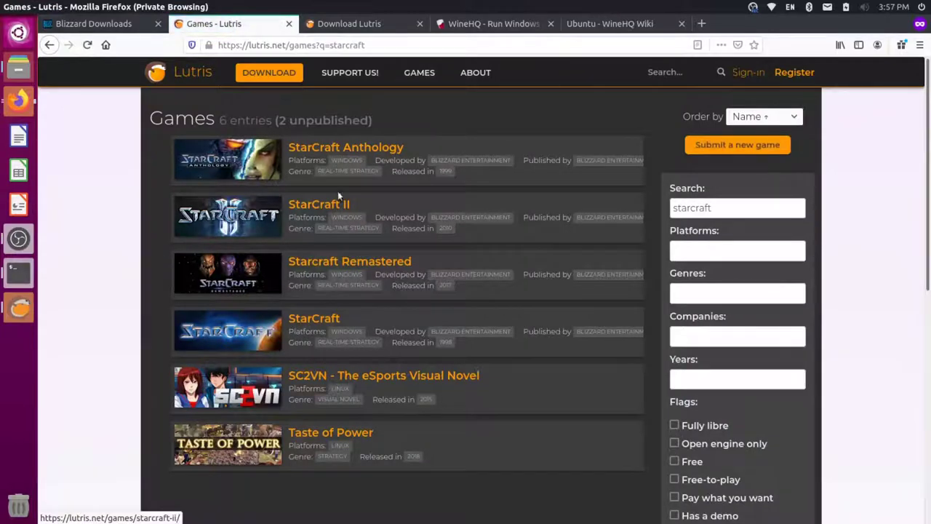
{"action": "left_click", "coordinate": [319, 207]}
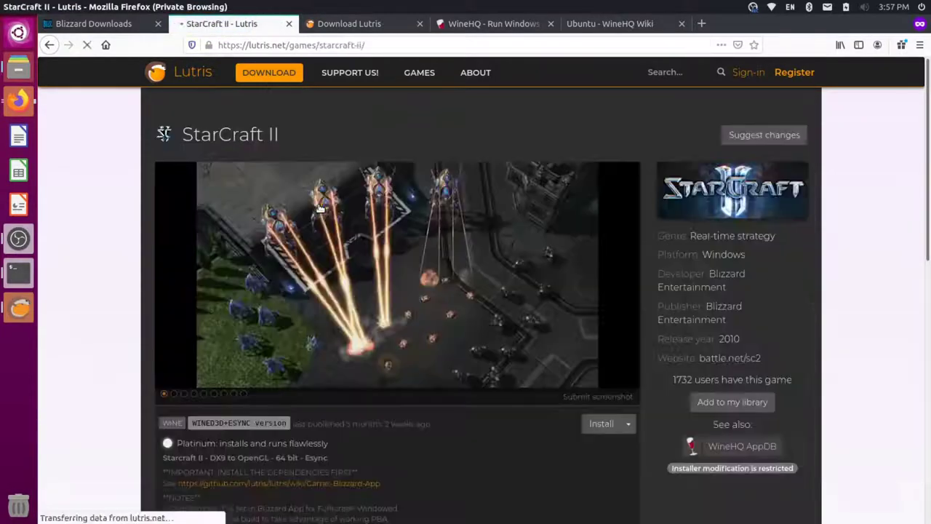
{"action": "scroll", "coordinate": [535, 289], "scroll_direction": "down", "scroll_amount": 3}
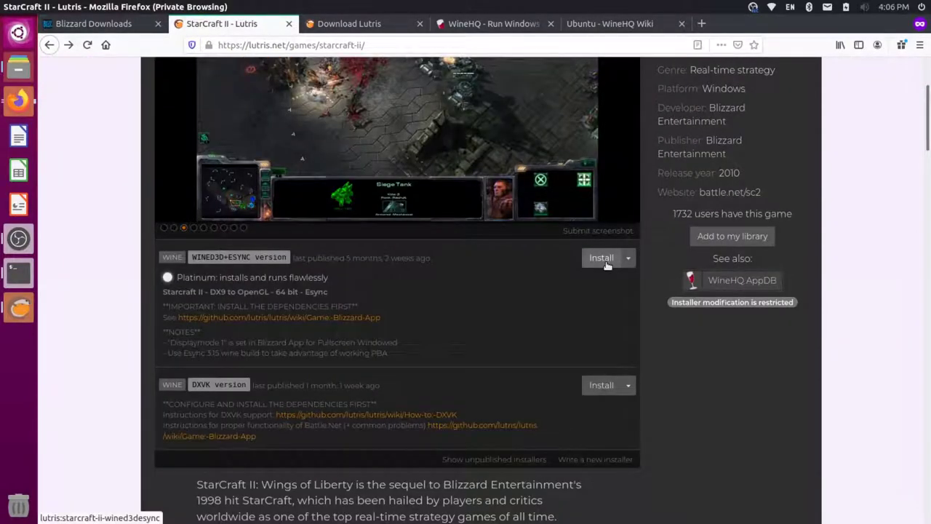
- Install the WINED3D+ESYNC version of StarCraft II by opening its link with Lutris, and dismiss the support message
{"action": "left_click", "coordinate": [602, 259]}
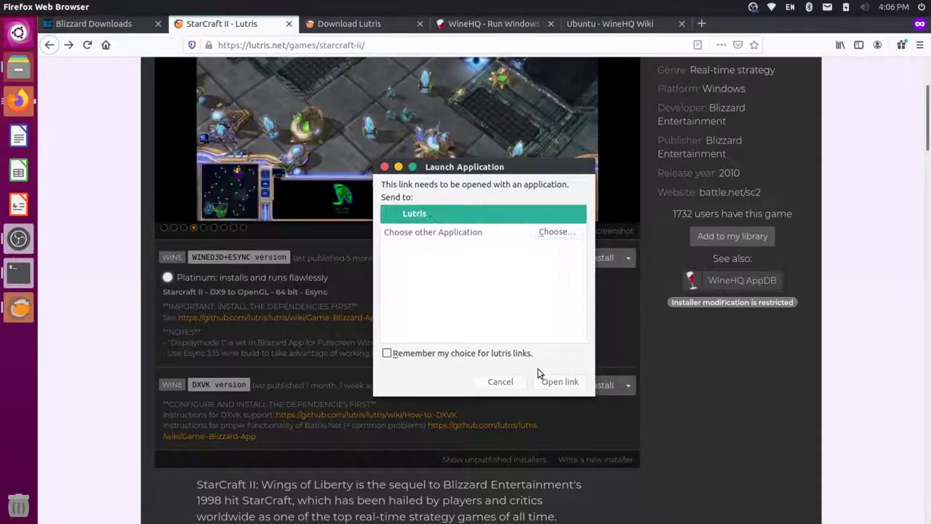
{"action": "left_click", "coordinate": [551, 382]}
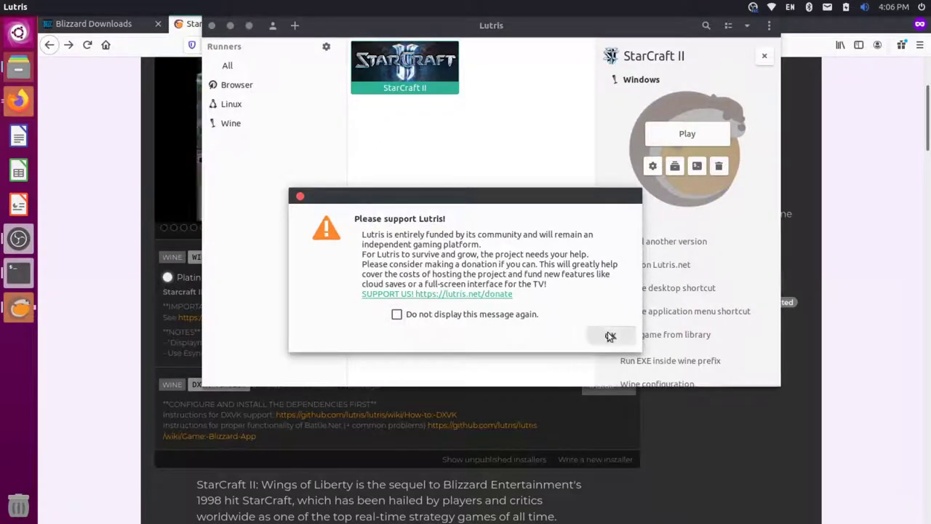
{"action": "left_click", "coordinate": [610, 335]}
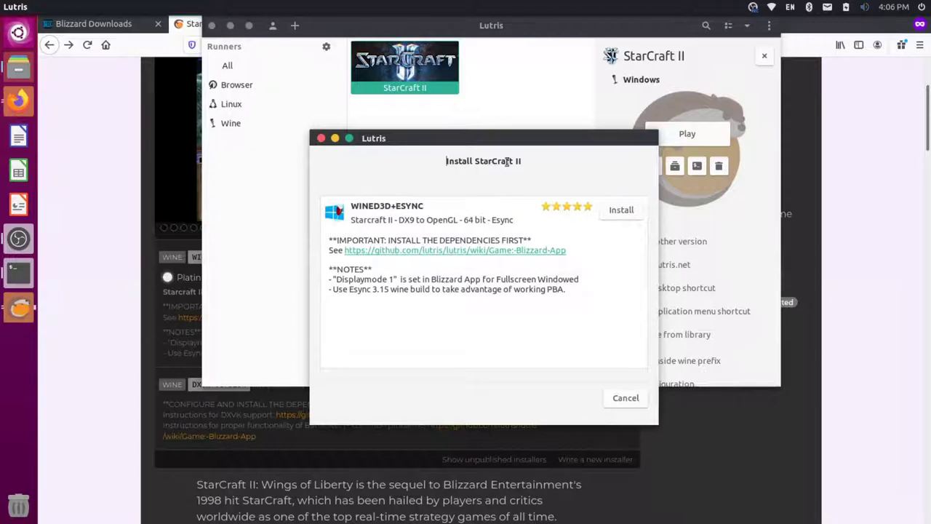
- Start the WINED3D+ESYNC installer using the default Games/starcraft-ii directory and install the Wine Mono package
{"action": "left_click", "coordinate": [622, 210]}
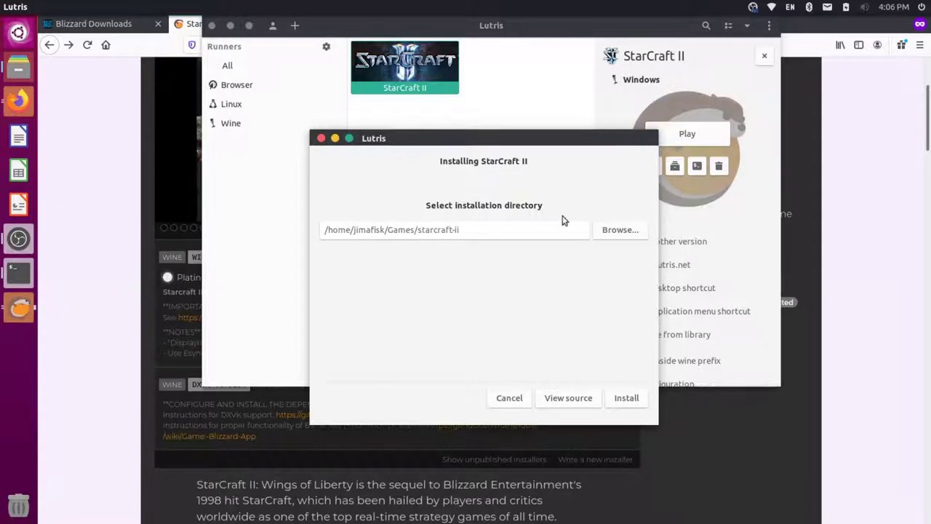
{"action": "left_click", "coordinate": [626, 397]}
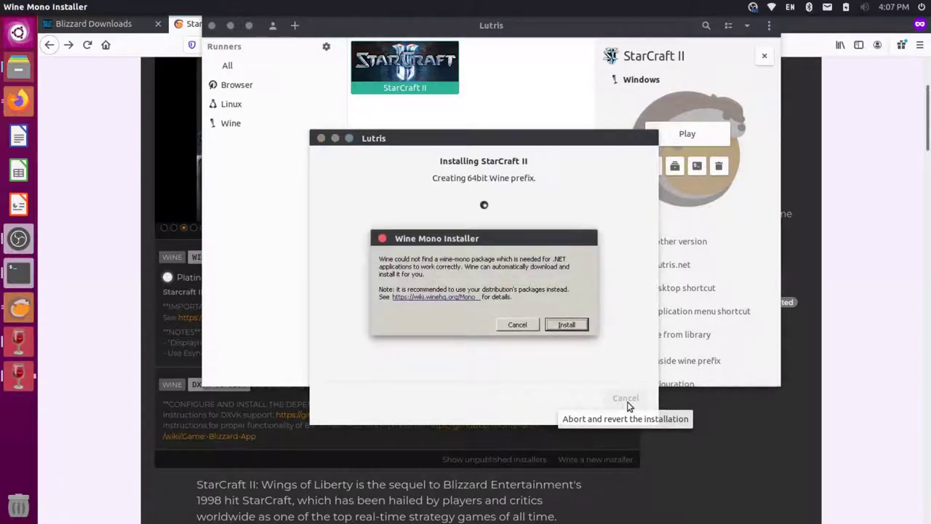
{"action": "left_click", "coordinate": [577, 327]}
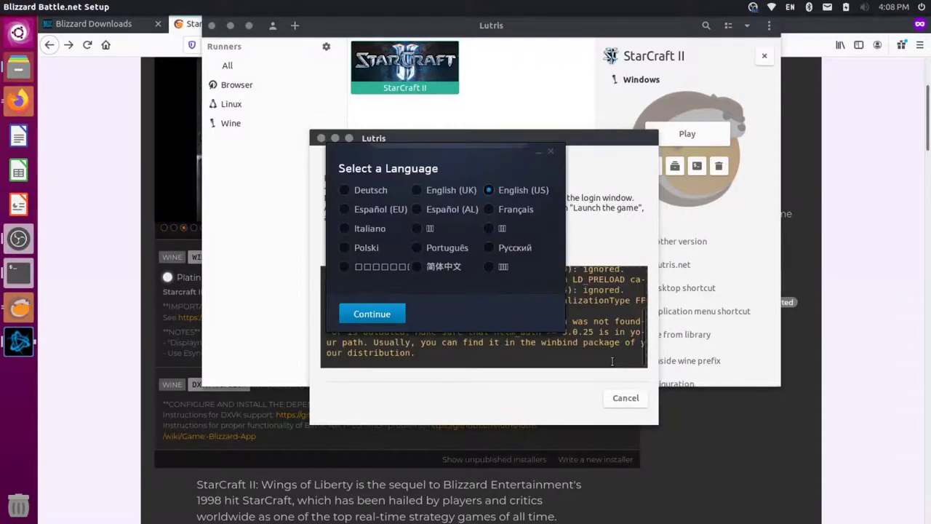
- Continue the Battle.net setup in English (US) and close the Lutris installer once the installation is complete
{"action": "left_click", "coordinate": [395, 313]}
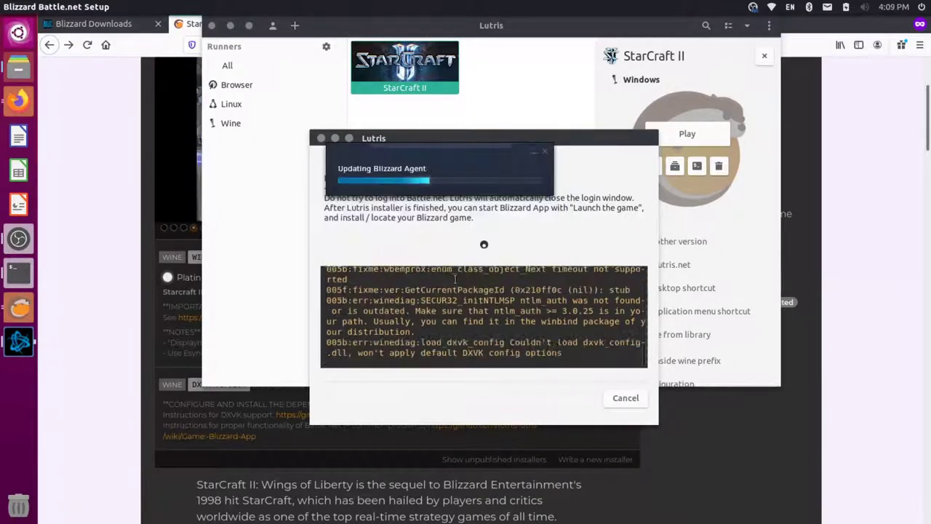
{"action": "left_click", "coordinate": [595, 281]}
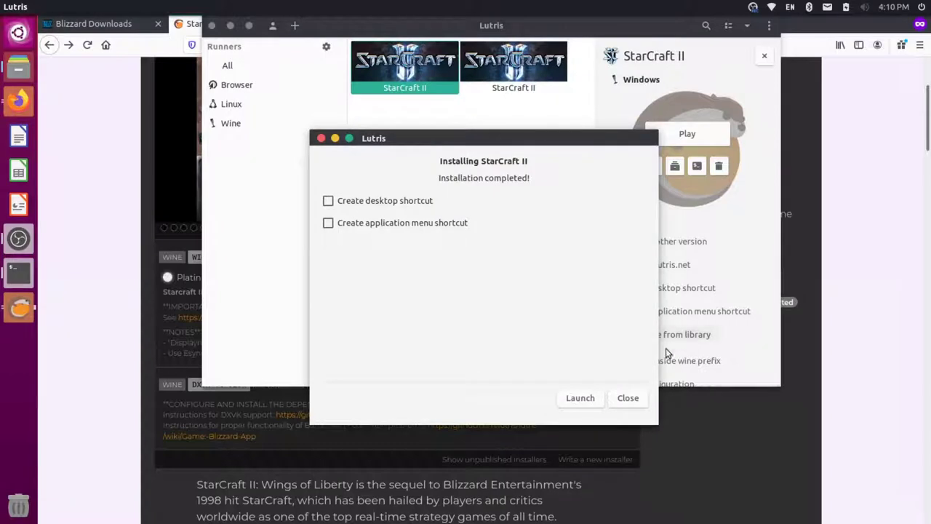
{"action": "left_click", "coordinate": [636, 400]}
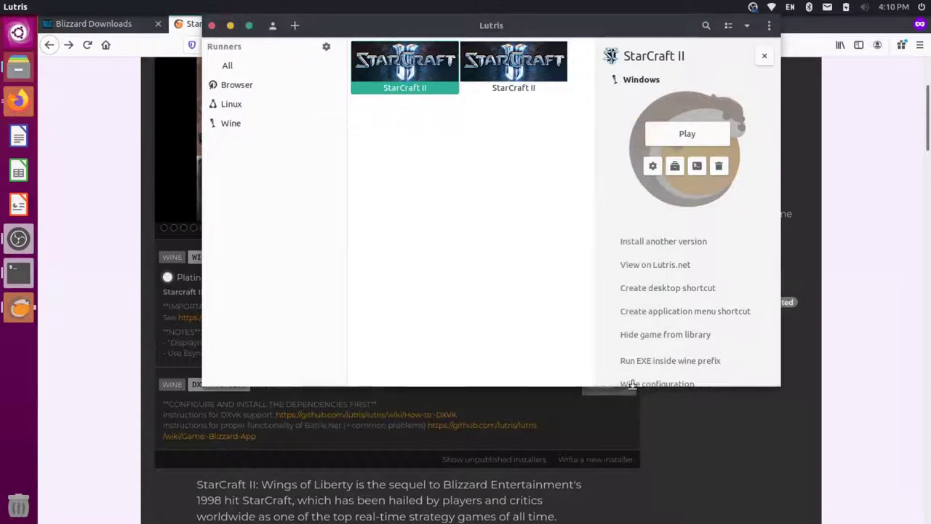
- Launch the second StarCraft II entry in Lutris and log in to Battle.net with the account email and password, enabling Keep me logged in
{"action": "left_click", "coordinate": [521, 70]}
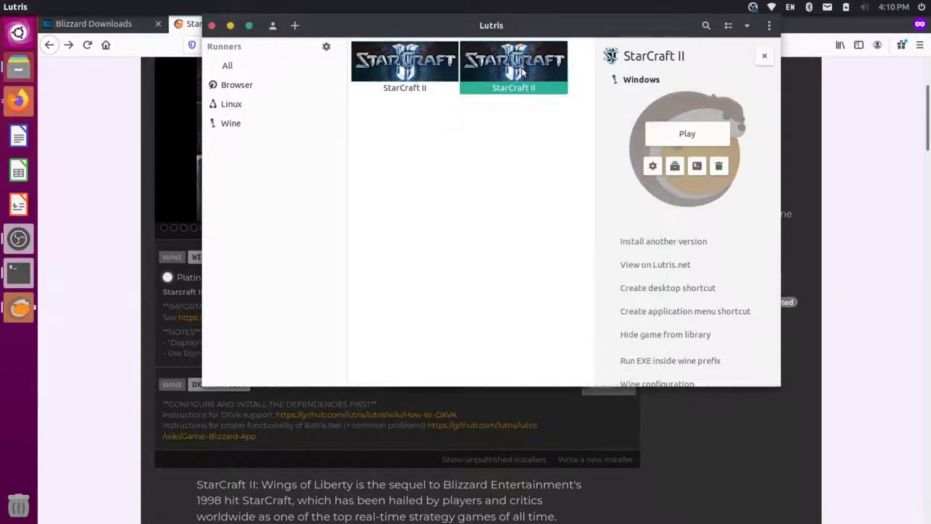
{"action": "left_click", "coordinate": [692, 136]}
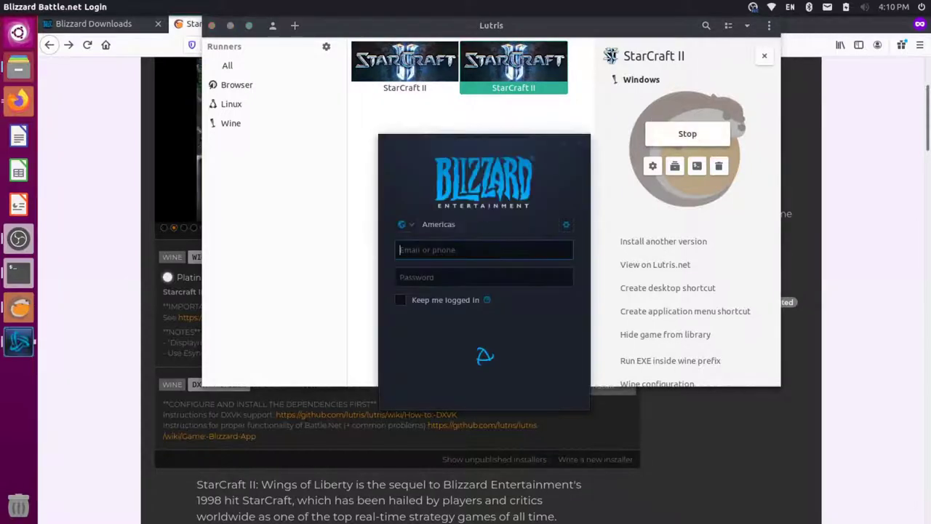
{"action": "left_click", "coordinate": [516, 248]}
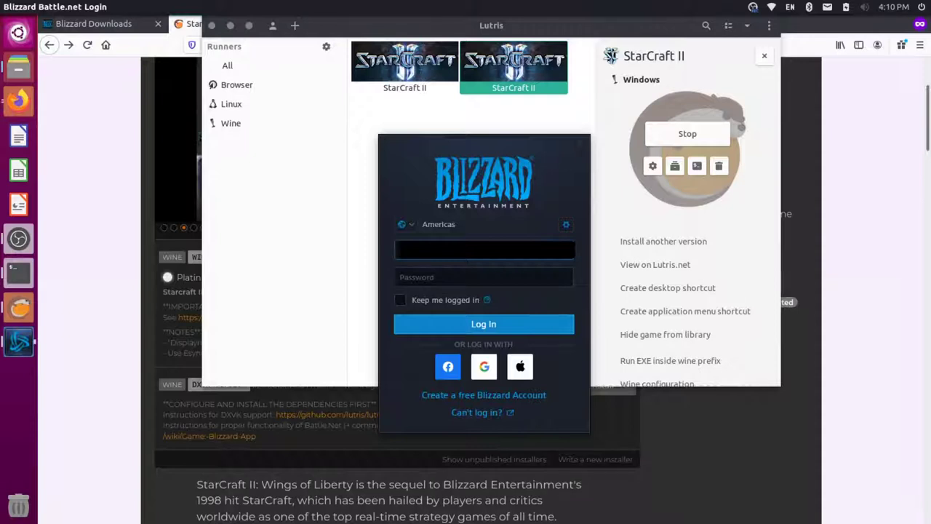
{"action": "type", "text": "*****"}
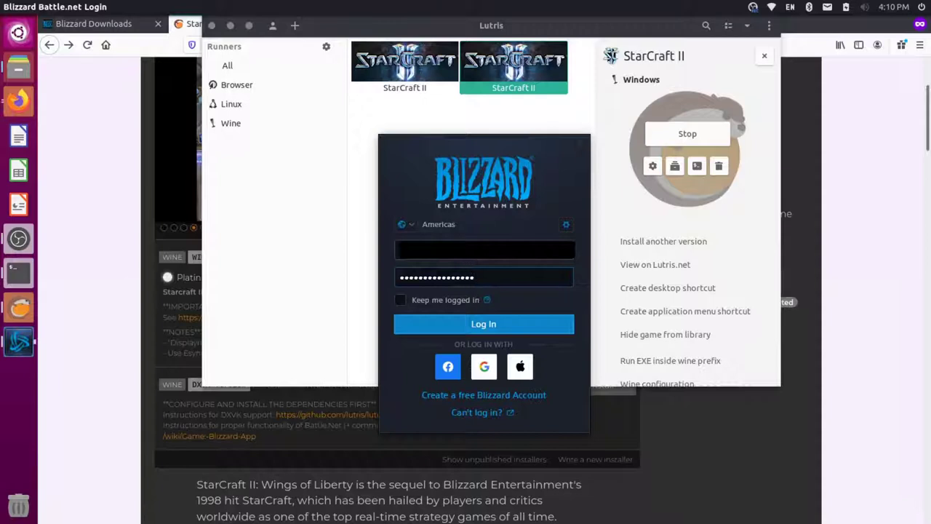
{"action": "left_click", "coordinate": [432, 300]}
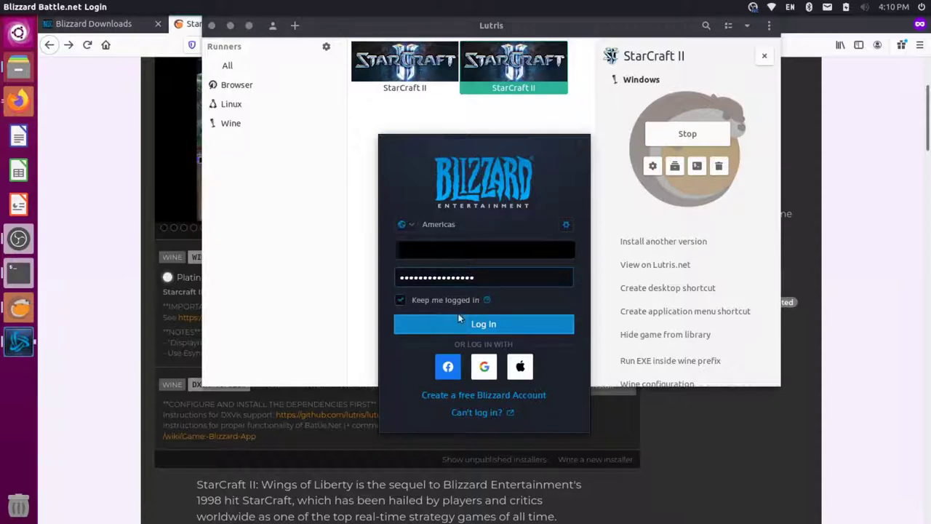
{"action": "left_click", "coordinate": [477, 325]}
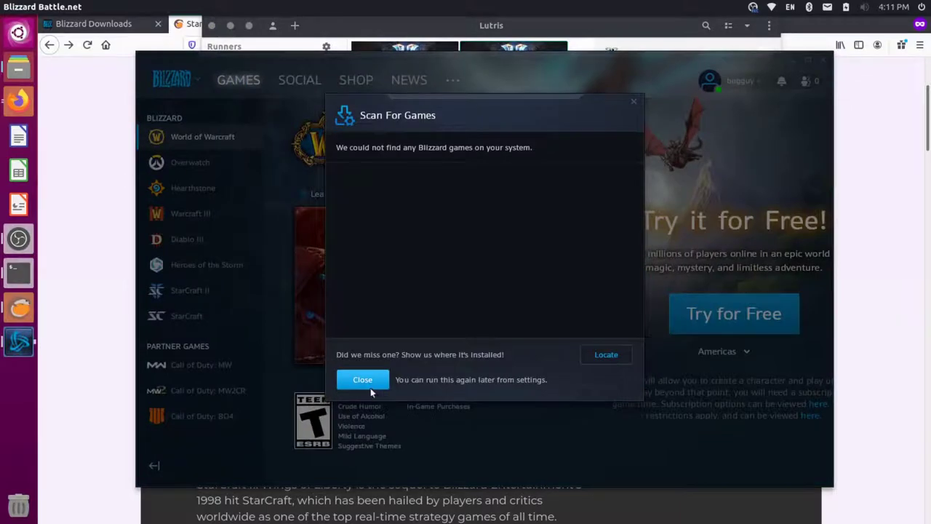
- Close the Scan For Games dialog and start installing StarCraft II to C:\Program Files (x86)\StarCraft II\ with automatic updates kept on
{"action": "left_click", "coordinate": [363, 380]}
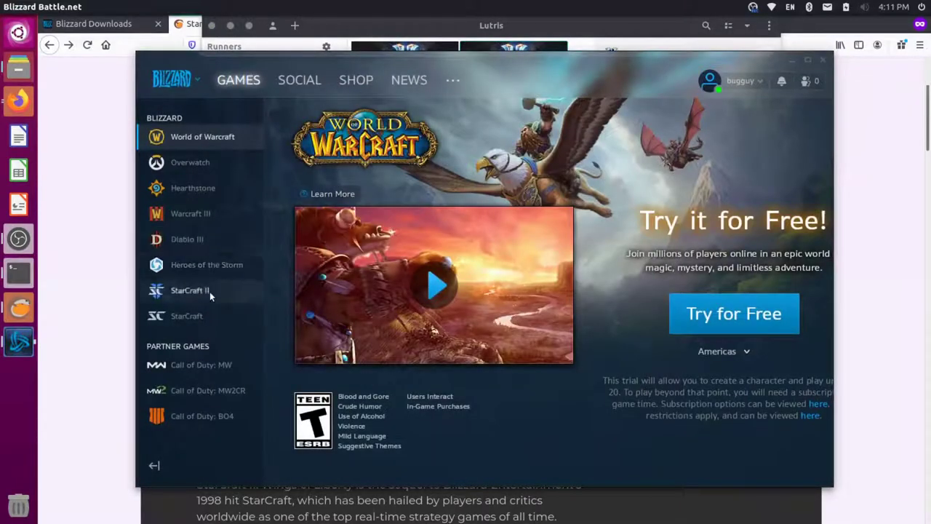
{"action": "left_click", "coordinate": [188, 292]}
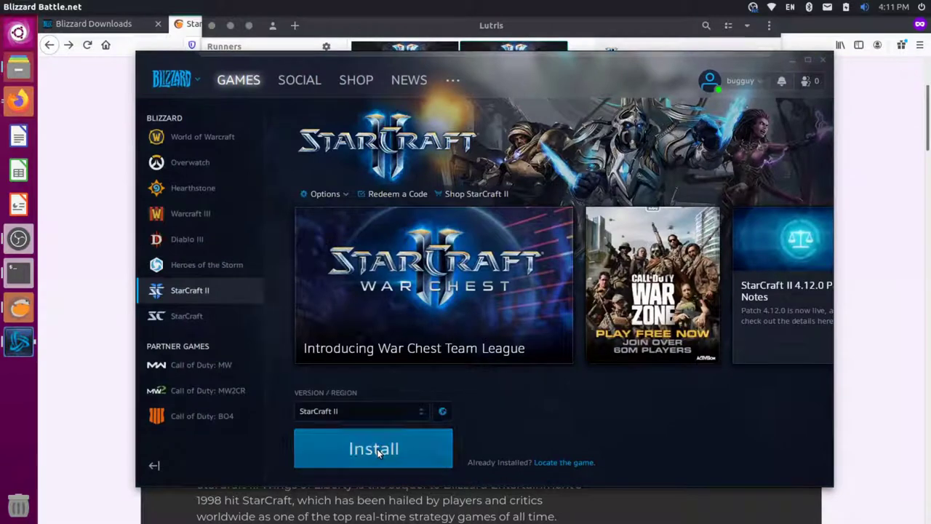
{"action": "left_click", "coordinate": [375, 449]}
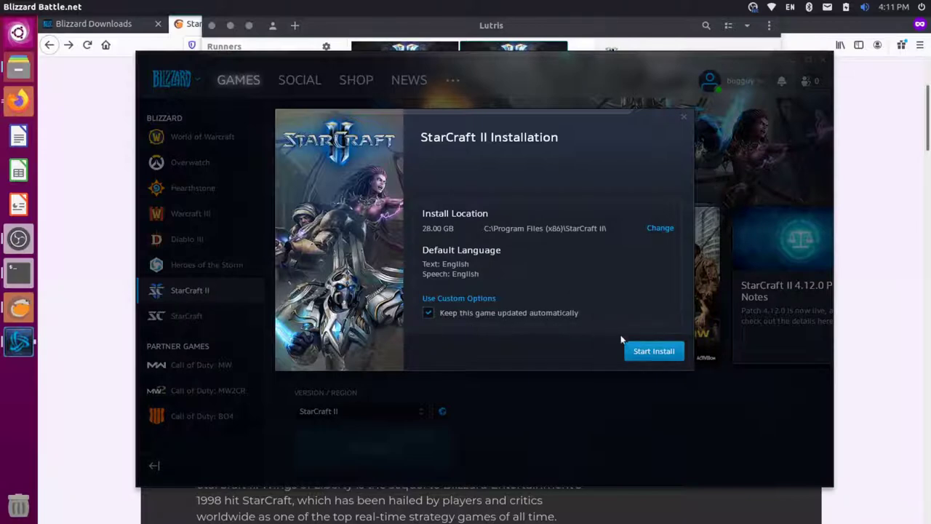
{"action": "left_click", "coordinate": [650, 353]}
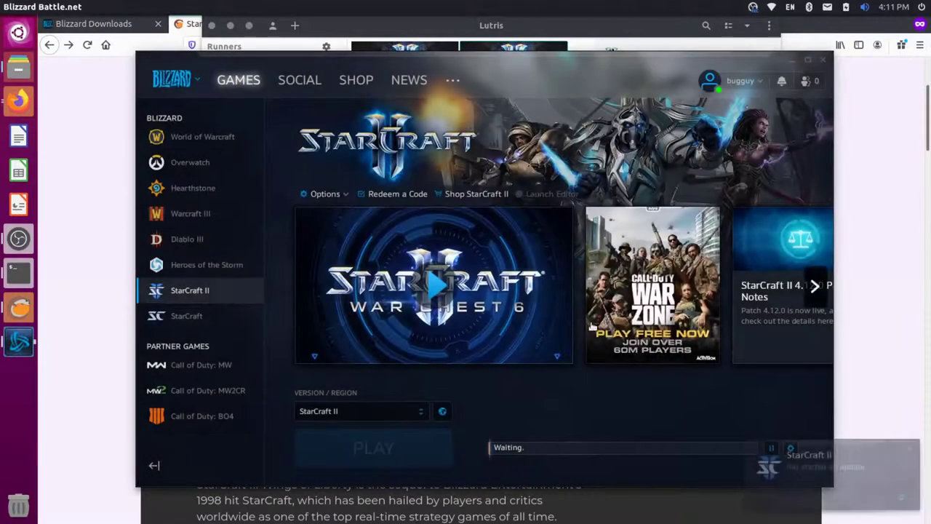
{"action": "mouse_move", "coordinate": [597, 451]}
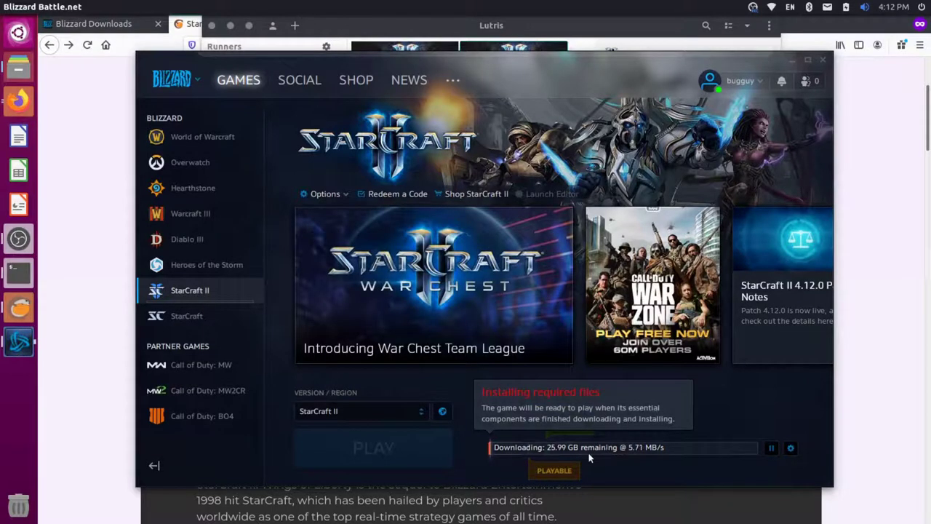
{"action": "mouse_move", "coordinate": [585, 433]}
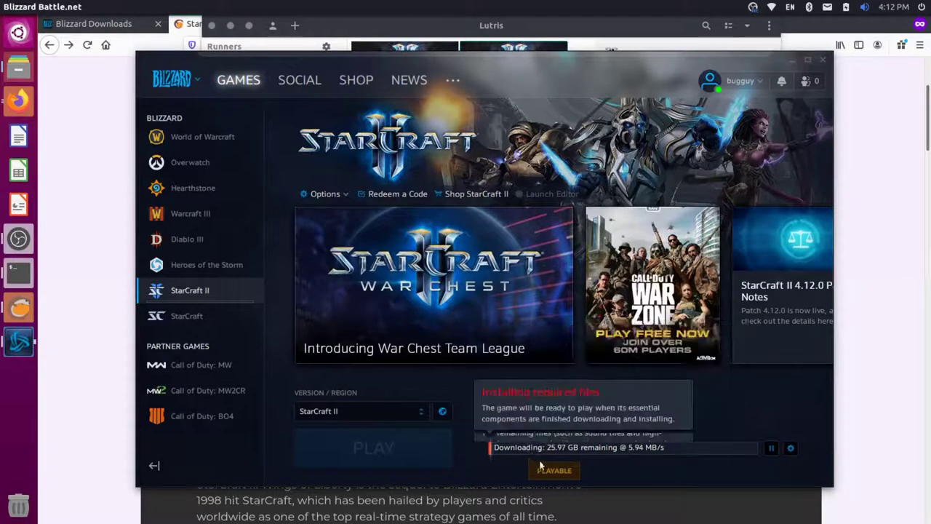
{"action": "mouse_move", "coordinate": [568, 434]}
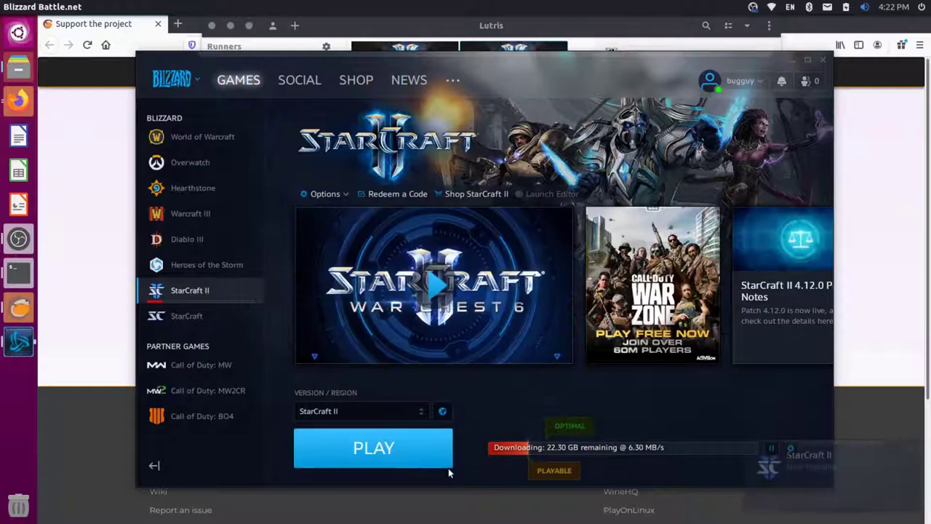
- Launch StarCraft II from Battle.net and look over the Versus modes and the in-game friends list
{"action": "left_click", "coordinate": [396, 454]}
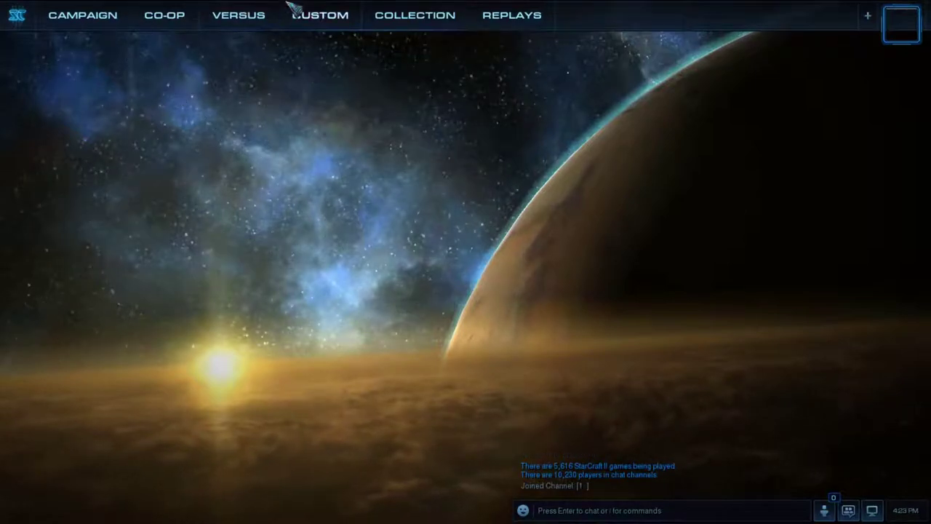
{"action": "left_click", "coordinate": [246, 24]}
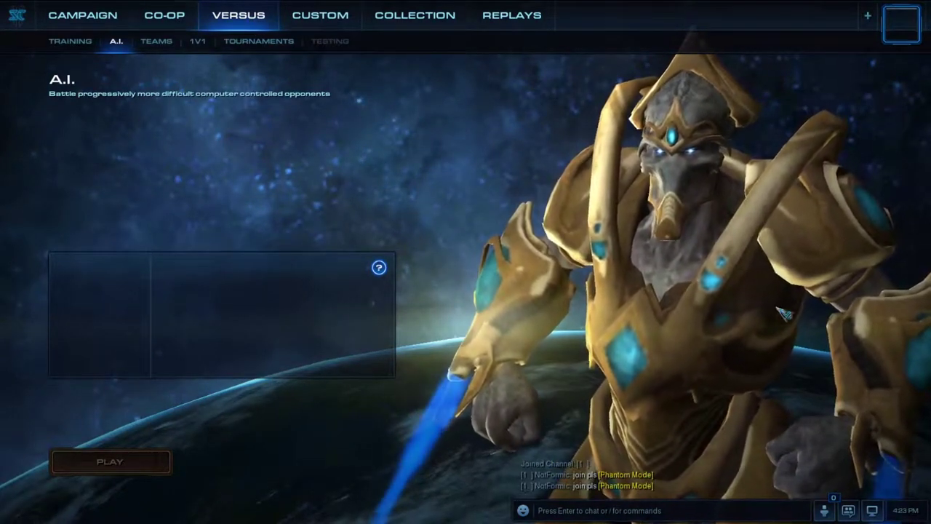
{"action": "left_click", "coordinate": [826, 510]}
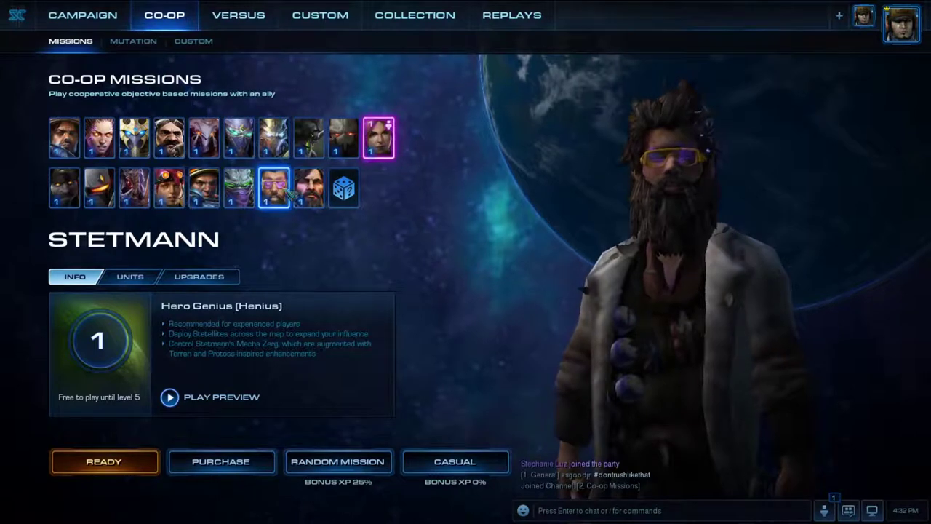
- Ready up for the co-op mission as Stetmann and mutate a Mecha Drone into a Mecha Extractor on the geyser southwest of the hatchery
{"action": "left_click", "coordinate": [141, 467]}
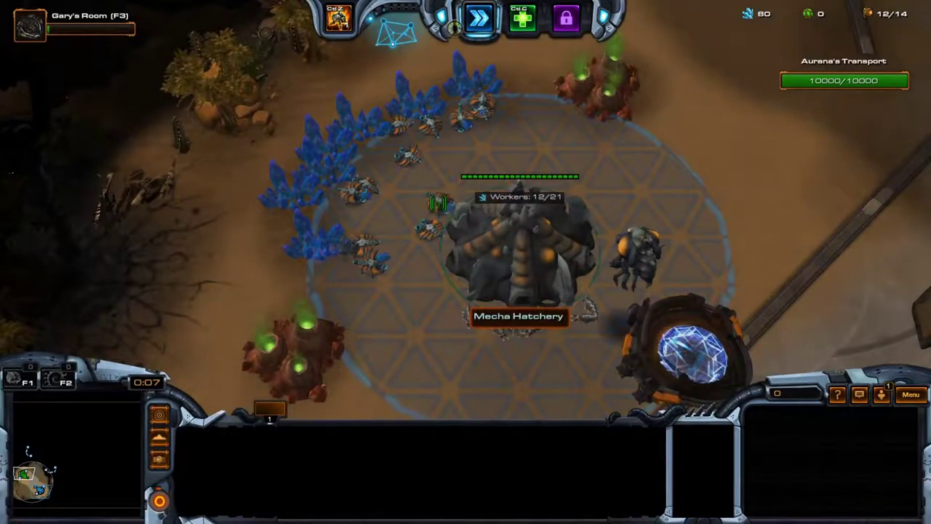
{"action": "left_click", "coordinate": [364, 190]}
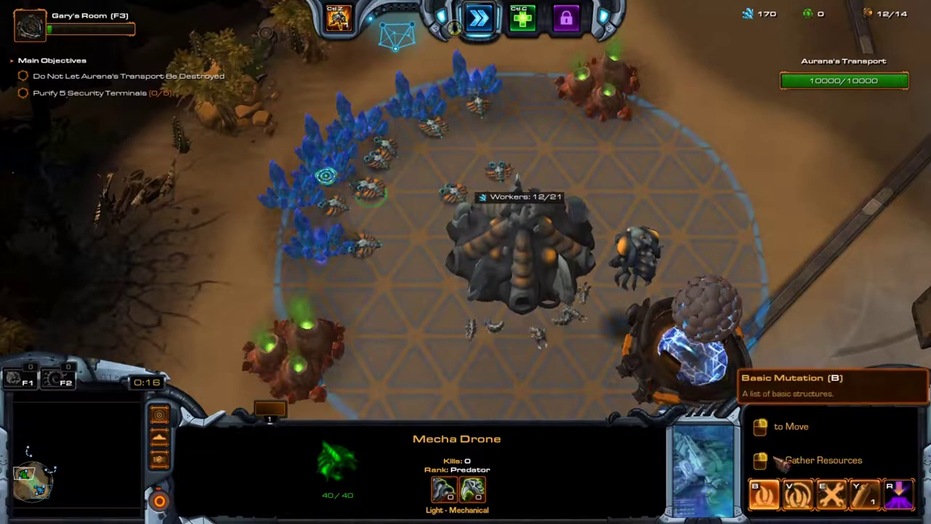
{"action": "left_click", "coordinate": [764, 494]}
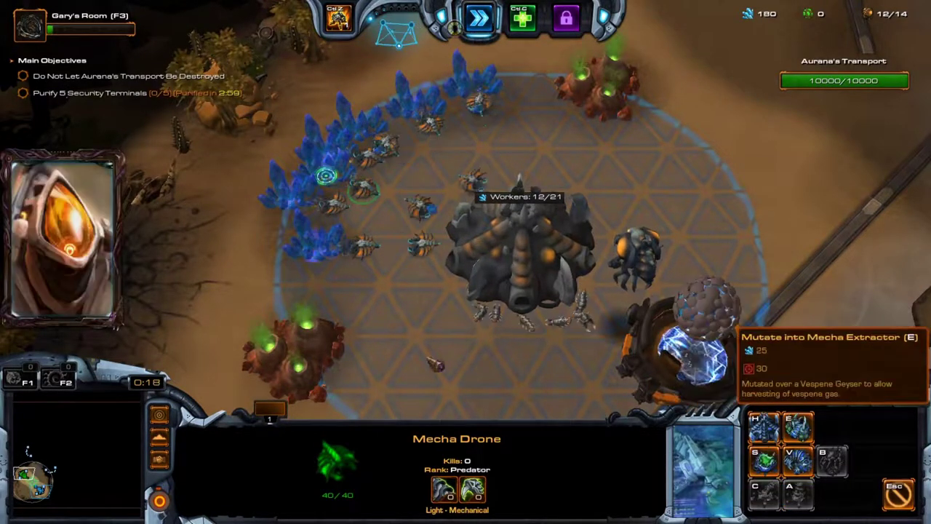
{"action": "left_click", "coordinate": [798, 426]}
{"action": "left_click", "coordinate": [293, 350]}
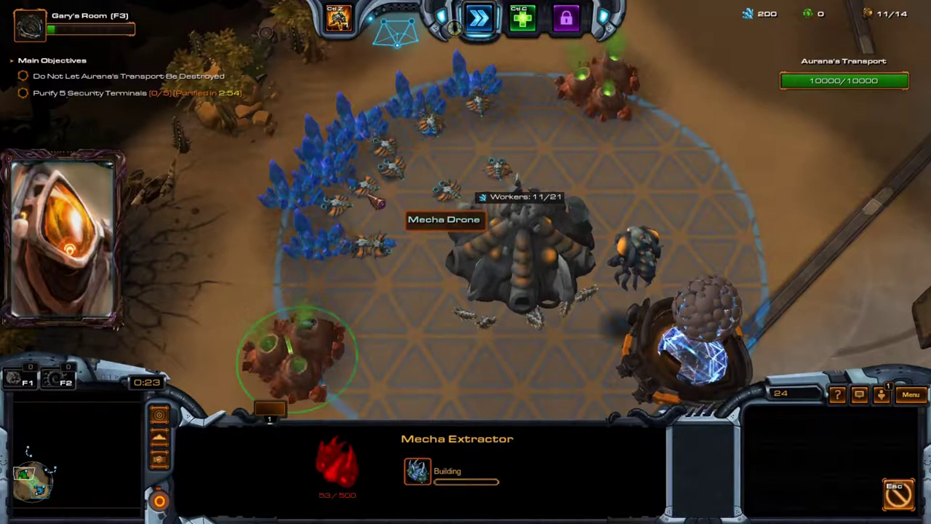
- Mutate a second Mecha Drone from the mineral line into a Mecha Extractor on the geyser northeast of the mineral field
{"action": "left_click", "coordinate": [429, 214]}
{"action": "right_click", "coordinate": [326, 175]}
{"action": "left_click", "coordinate": [766, 501]}
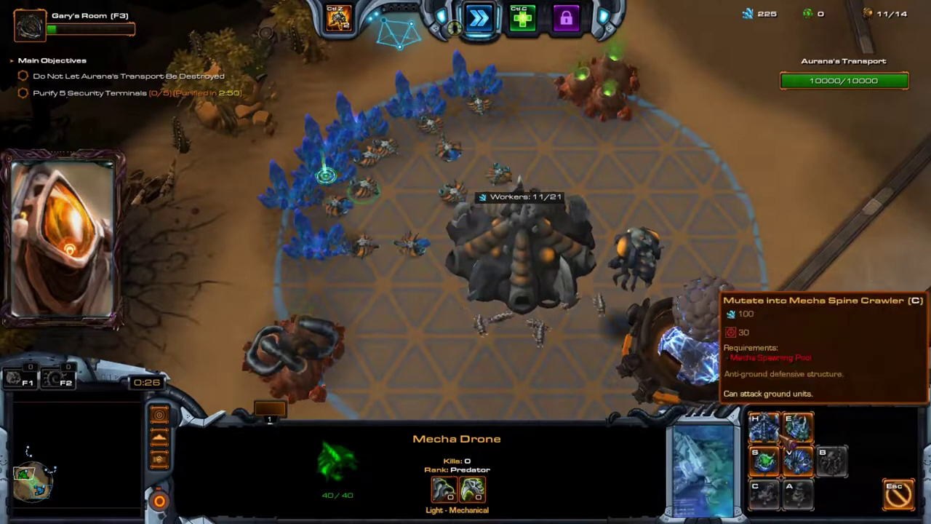
{"action": "left_click", "coordinate": [798, 426]}
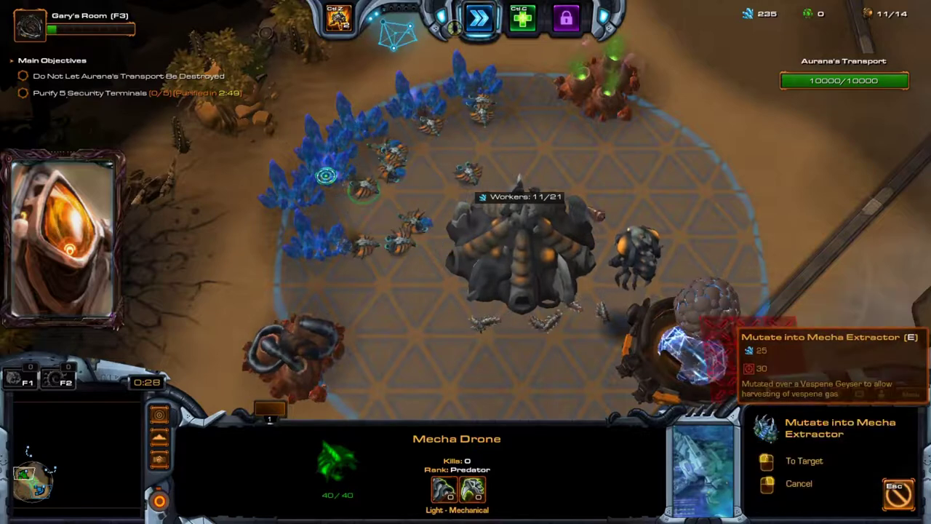
{"action": "left_click", "coordinate": [595, 82]}
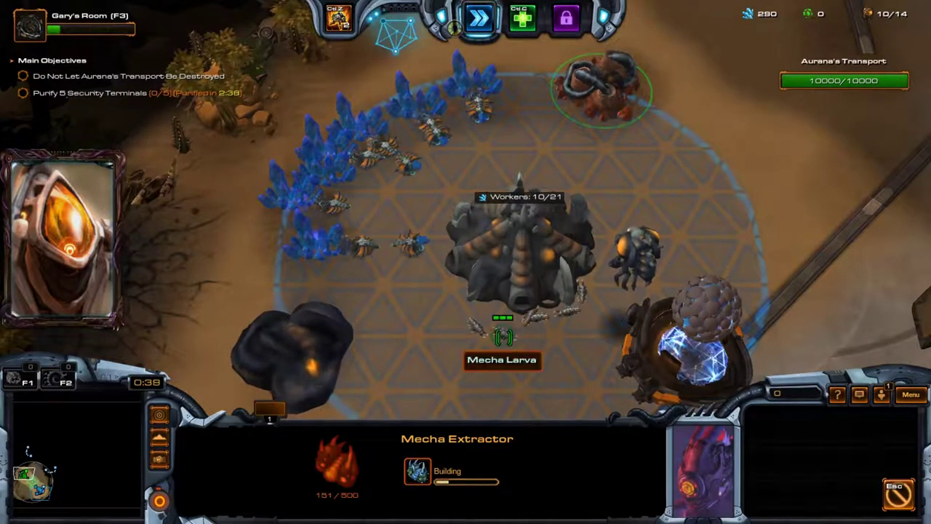
- Select all the Mecha Larvae beside the Mecha Hatchery
{"action": "left_click", "coordinate": [499, 334]}
{"action": "key", "text": "Down"}
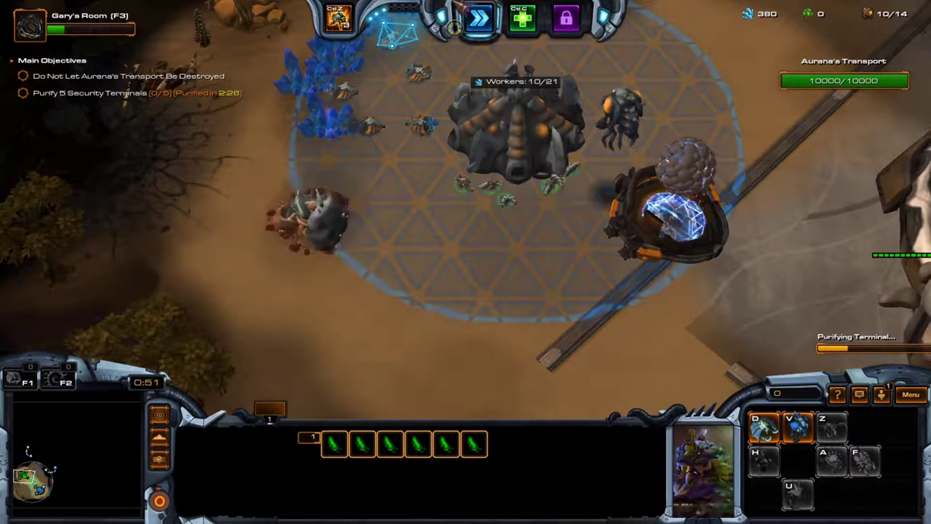
{"action": "key", "text": "Up"}
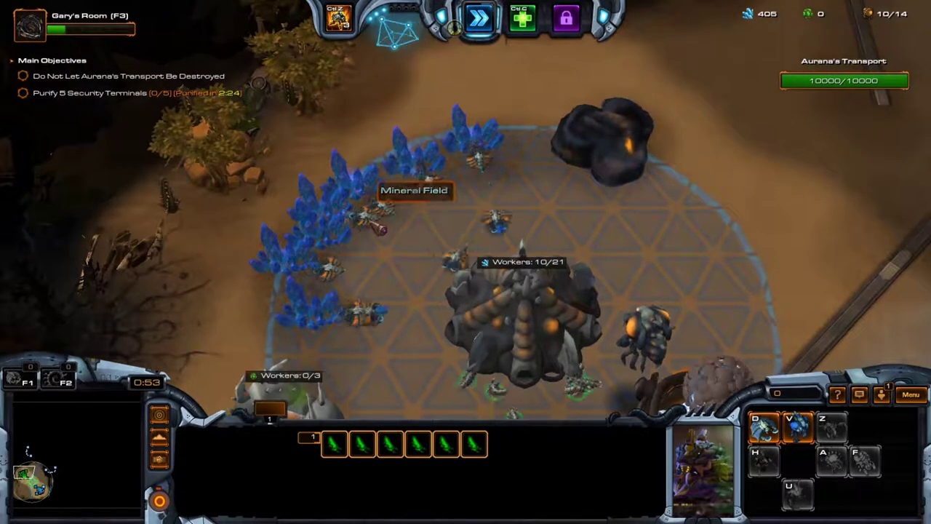
- Take a Mecha Drone from the mineral line and send it out of the base to the open ground in the northeast
{"action": "left_click", "coordinate": [368, 218]}
{"action": "right_click", "coordinate": [782, 231]}
{"action": "key", "text": "Down"}
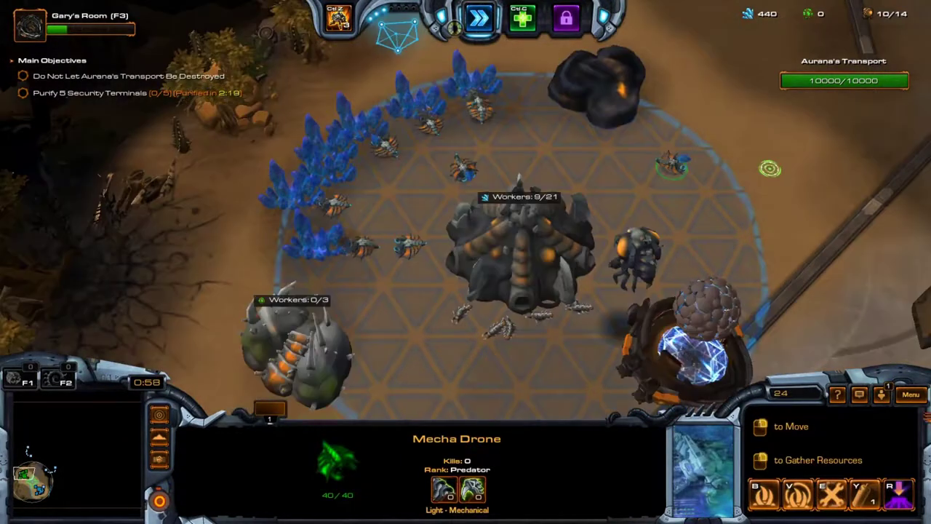
{"action": "mouse_move", "coordinate": [923, 200]}
{"action": "key", "text": "Up"}
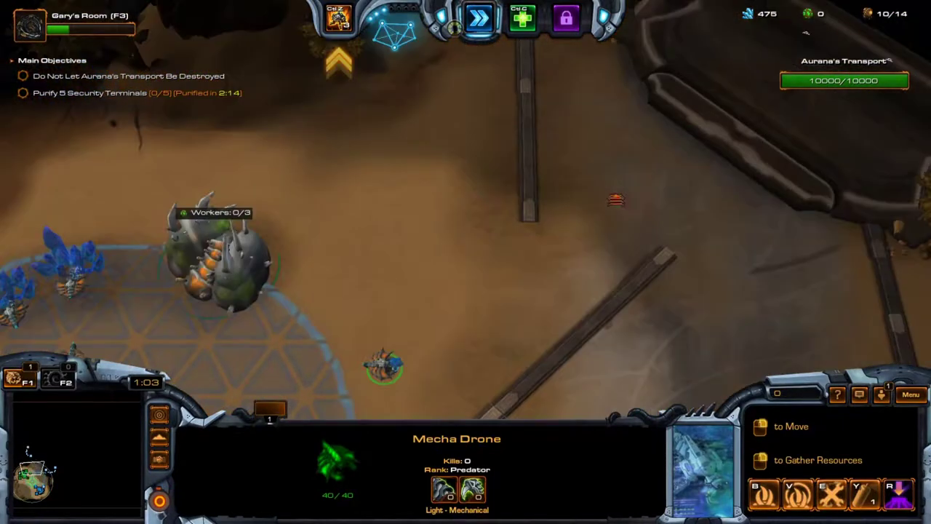
{"action": "right_click", "coordinate": [615, 191]}
- Send the Mecha Drone onto the large ramp northeast of the base and across to its far side
{"action": "key", "text": "Up"}
{"action": "key", "text": "Right"}
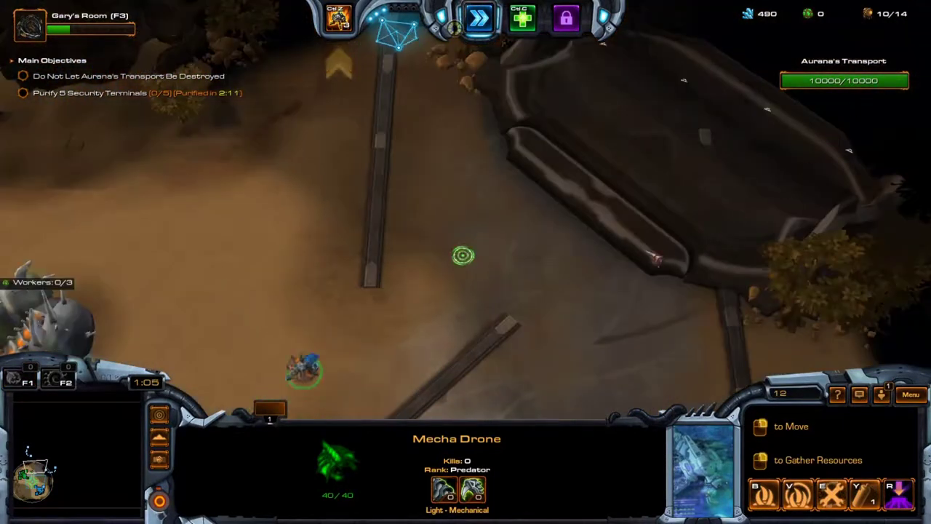
{"action": "key", "text": "Up"}
{"action": "key", "text": "Right"}
{"action": "right_click", "coordinate": [617, 228]}
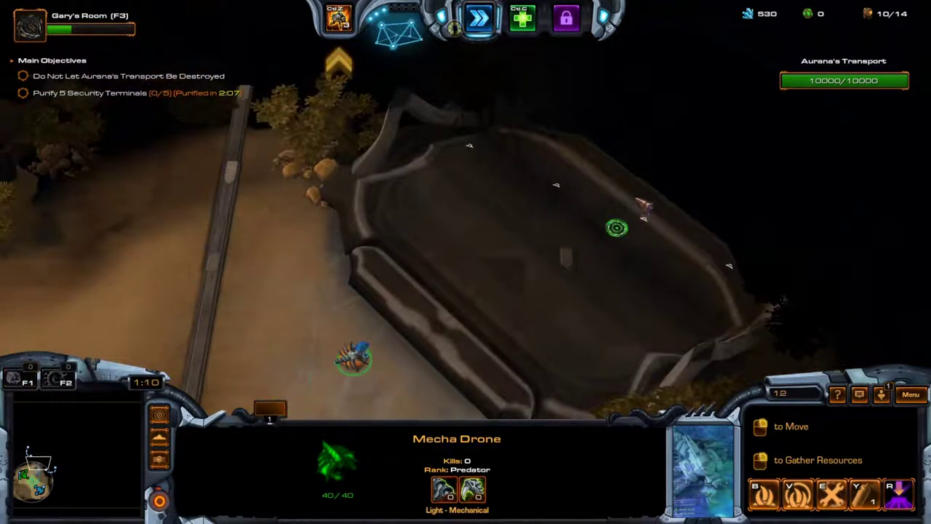
{"action": "key", "text": "Right"}
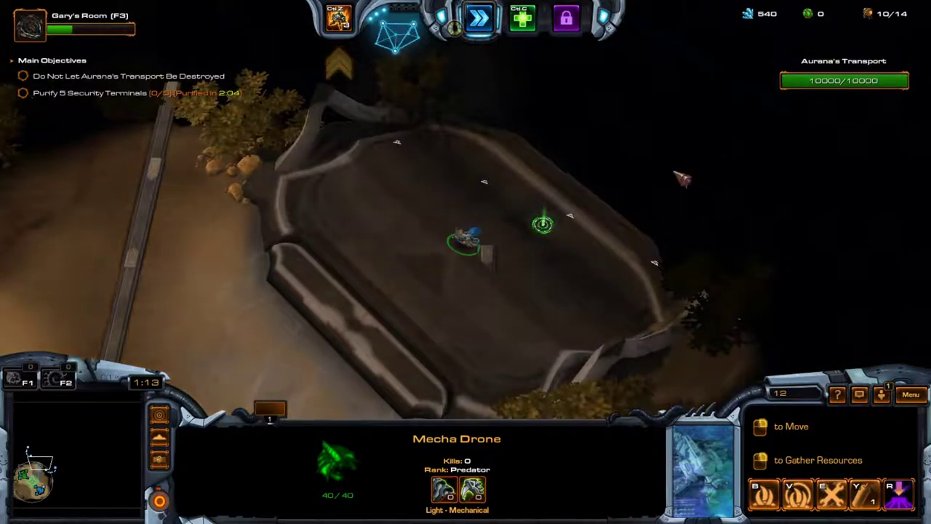
{"action": "key", "text": "Up"}
{"action": "key", "text": "Left"}
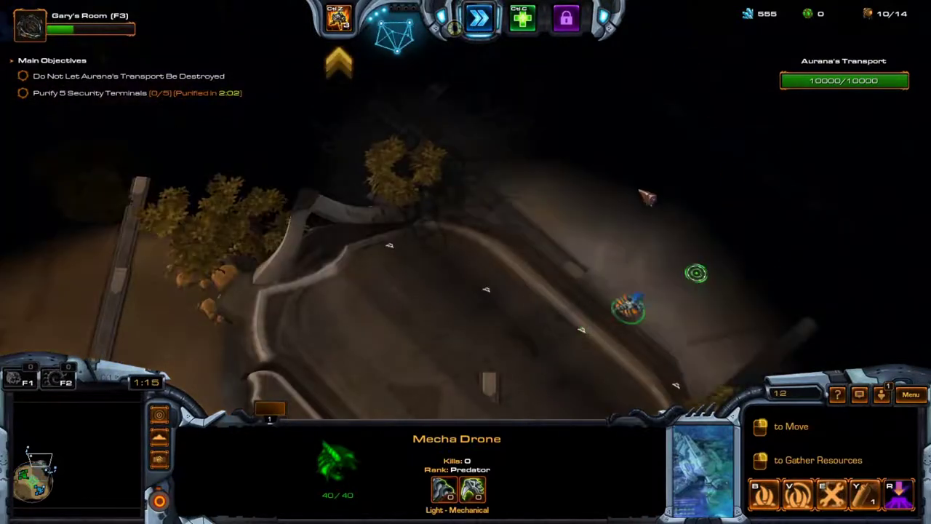
- Scout farther north with the Mecha Drone, moving it past the dead tree to the ends of the long floor beams
{"action": "key", "text": "Up"}
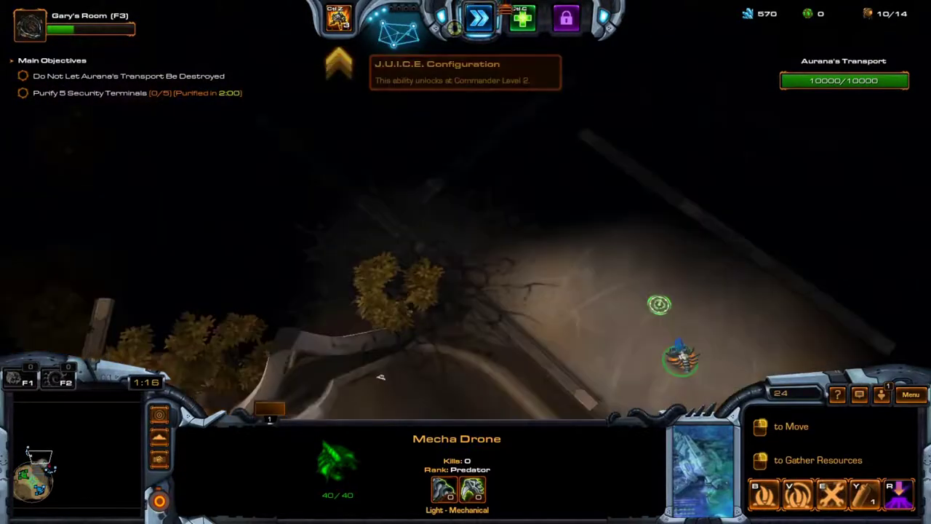
{"action": "key", "text": "Up"}
{"action": "right_click", "coordinate": [555, 211]}
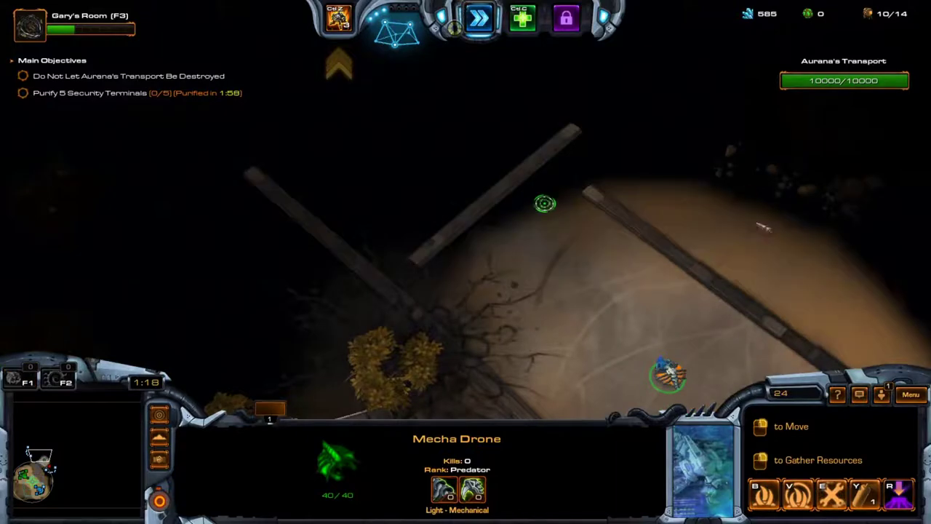
{"action": "key", "text": "Up"}
{"action": "right_click", "coordinate": [573, 163], "text": "shift"}
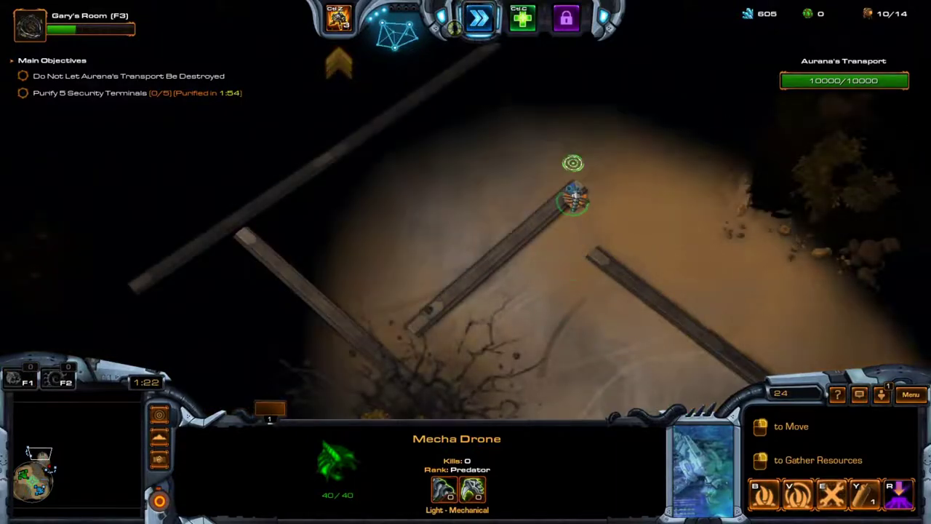
- Send the Mecha Drone northeast into the unexplored area near the large crater
{"action": "key", "text": "Right"}
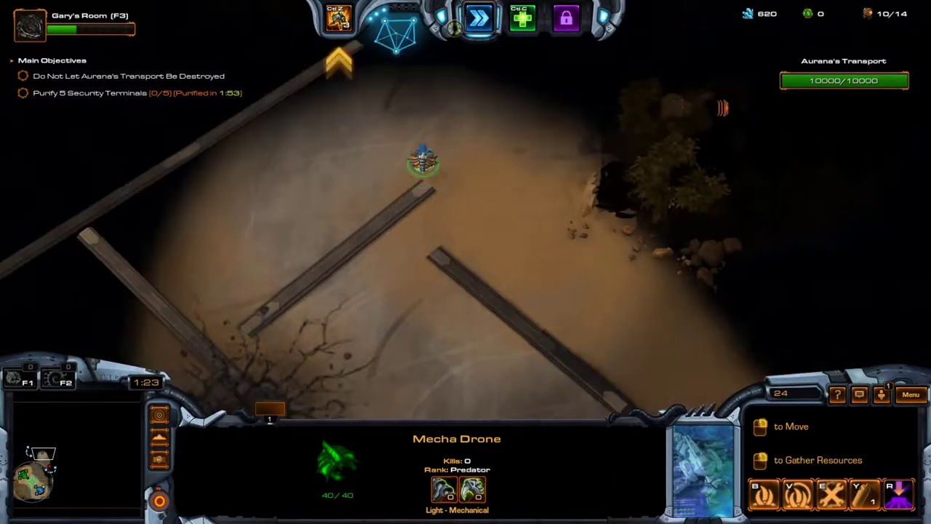
{"action": "key", "text": "Up"}
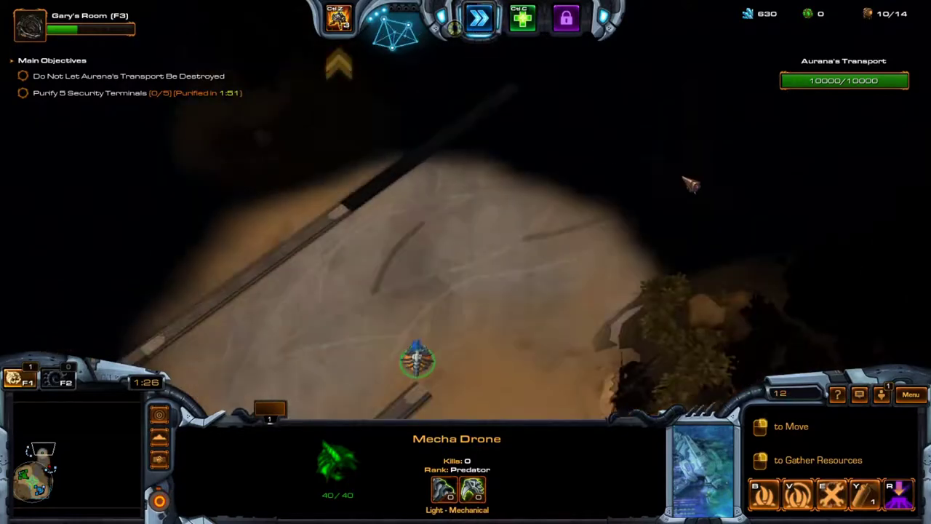
{"action": "right_click", "coordinate": [605, 146]}
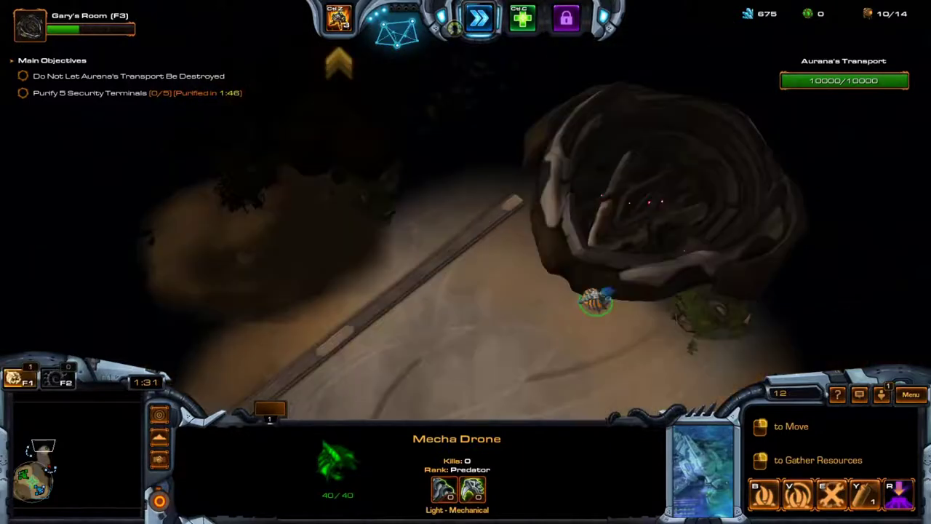
- Order the Mecha Drone back south to the open ground between the long floor beams
{"action": "key", "text": "Down"}
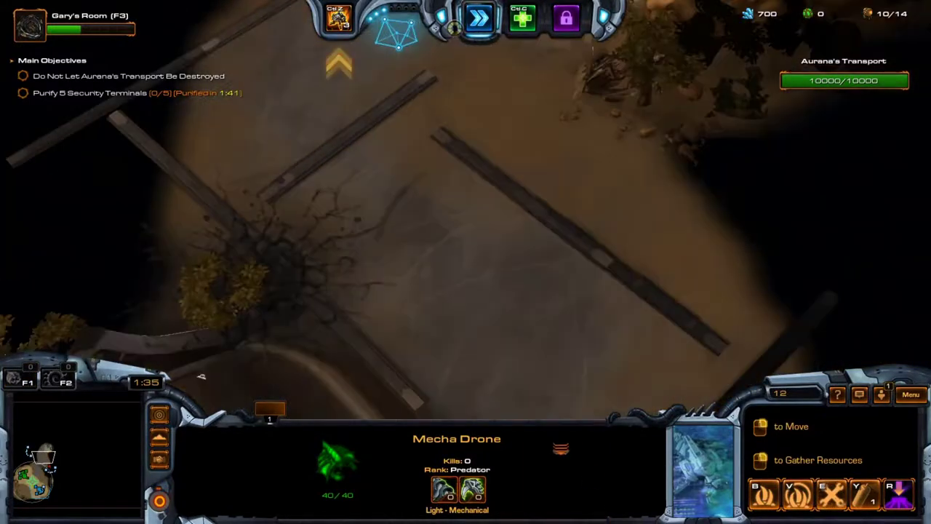
{"action": "key", "text": "Down"}
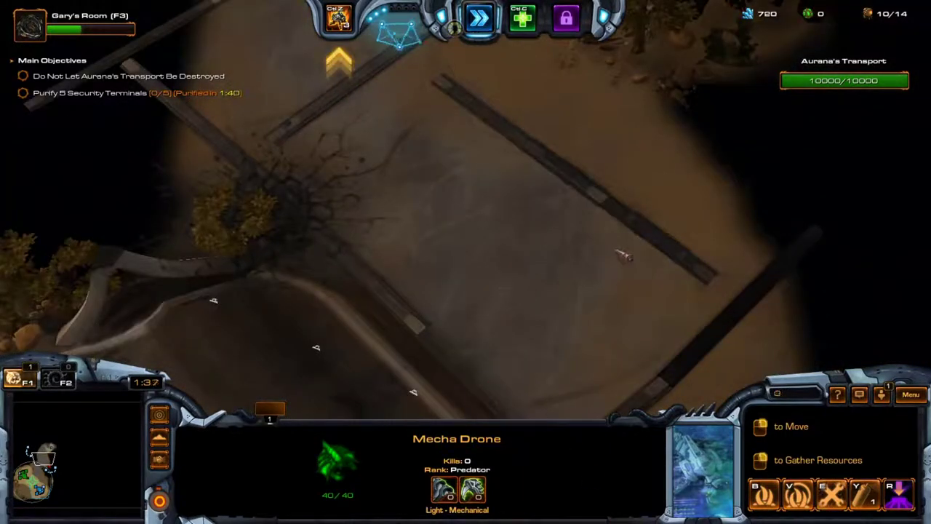
{"action": "right_click", "coordinate": [615, 248]}
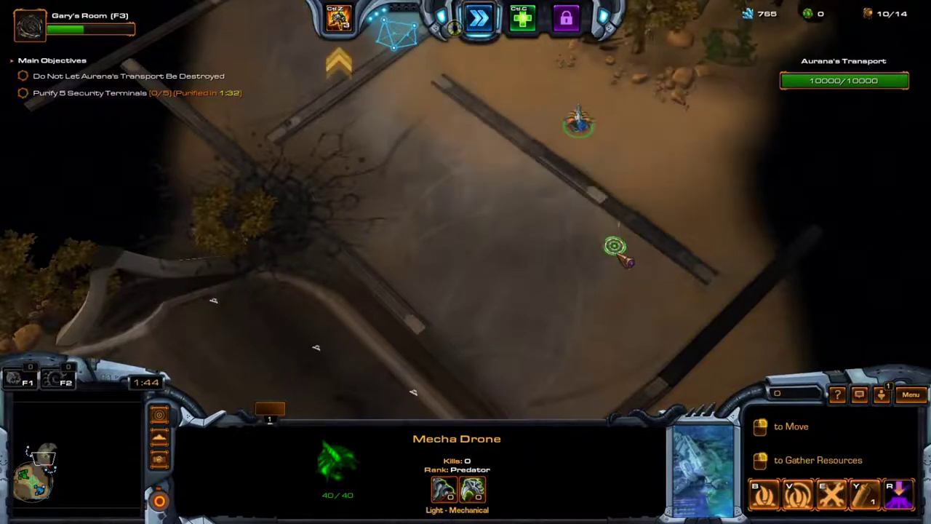
- Switch from the game to the Blizzard Battle.net window and close it
{"action": "key", "text": "alt+Tab"}
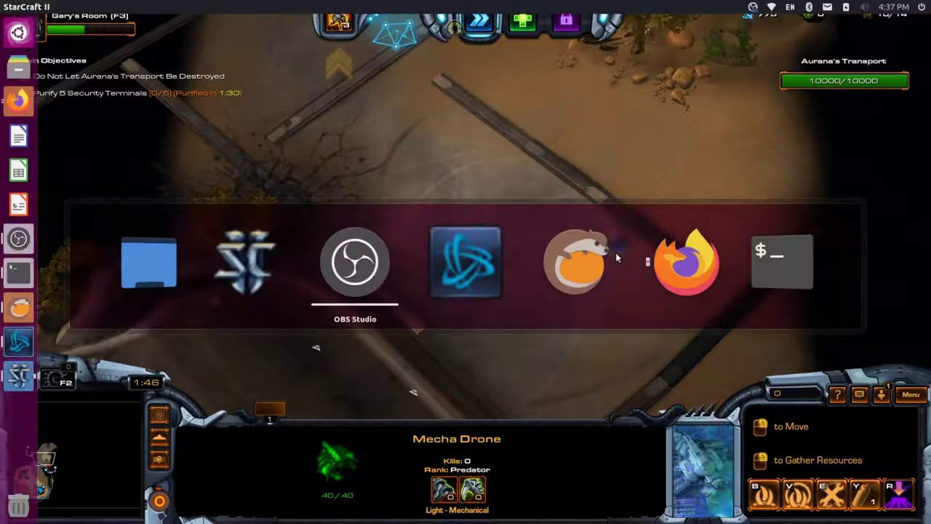
{"action": "key", "text": "alt+Tab"}
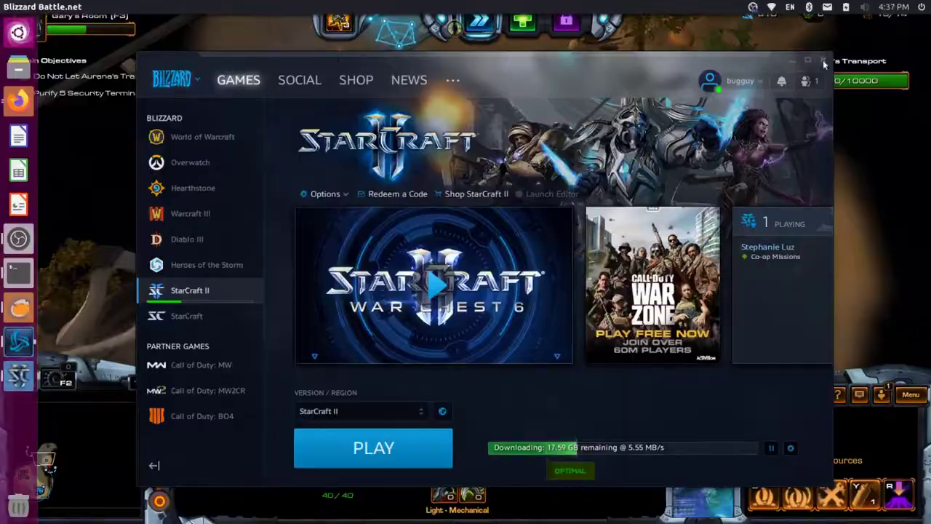
{"action": "left_click", "coordinate": [822, 62]}
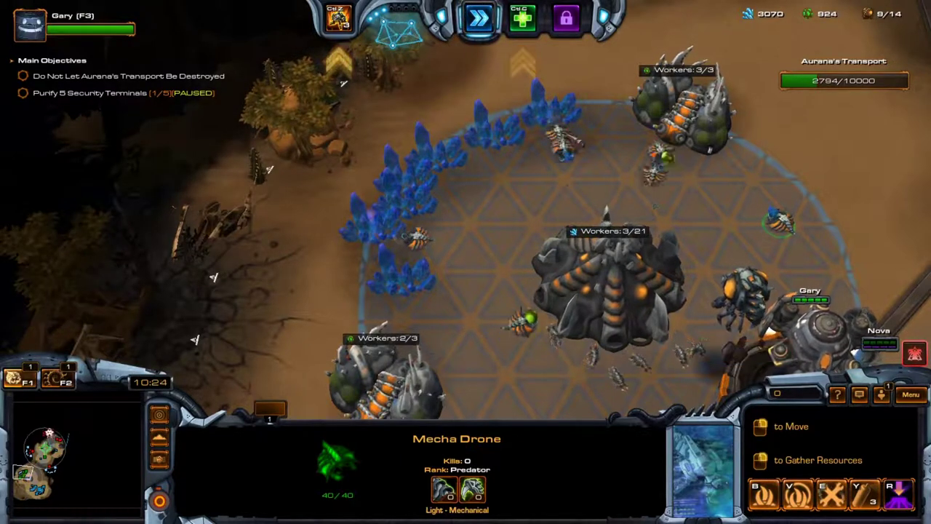
- Send a Mecha Drone out of the base and eastward past the crater to the far floor beam
{"action": "right_click", "coordinate": [702, 181]}
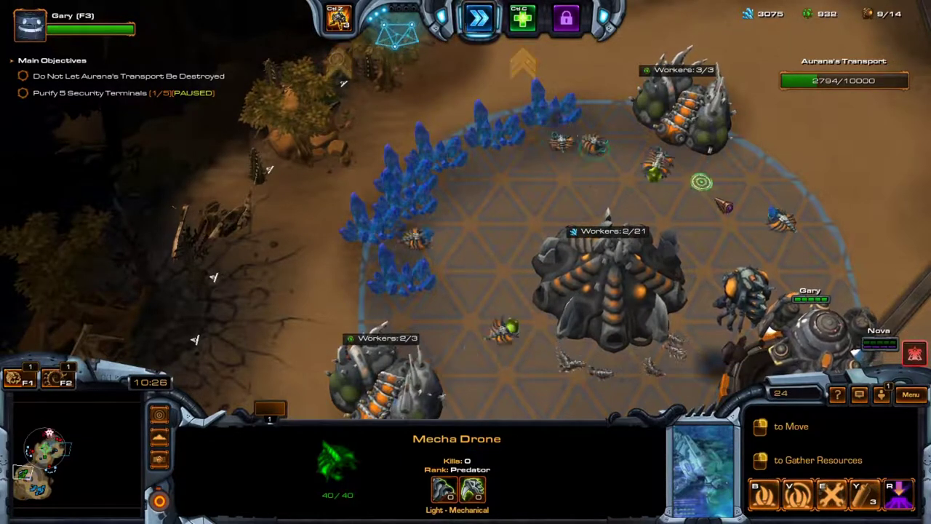
{"action": "right_click", "coordinate": [842, 134]}
{"action": "key", "text": "Right"}
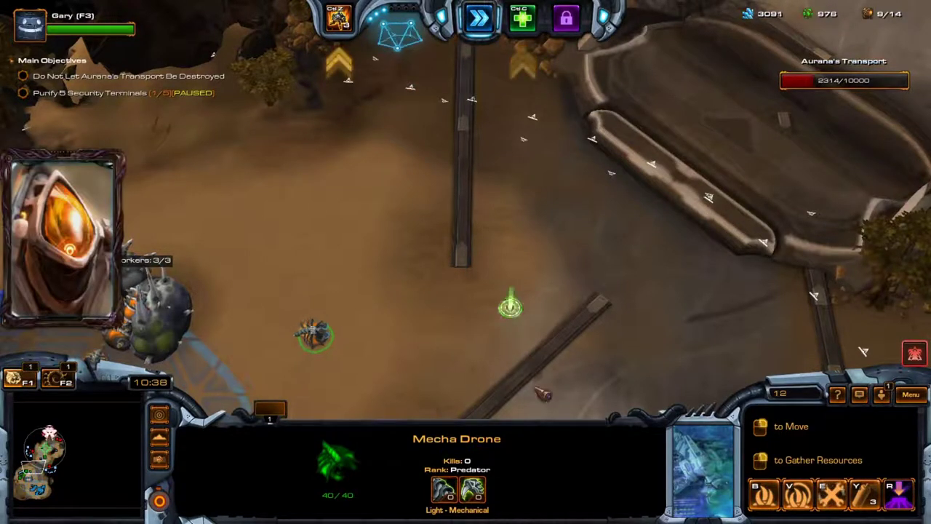
{"action": "key", "text": "Down"}
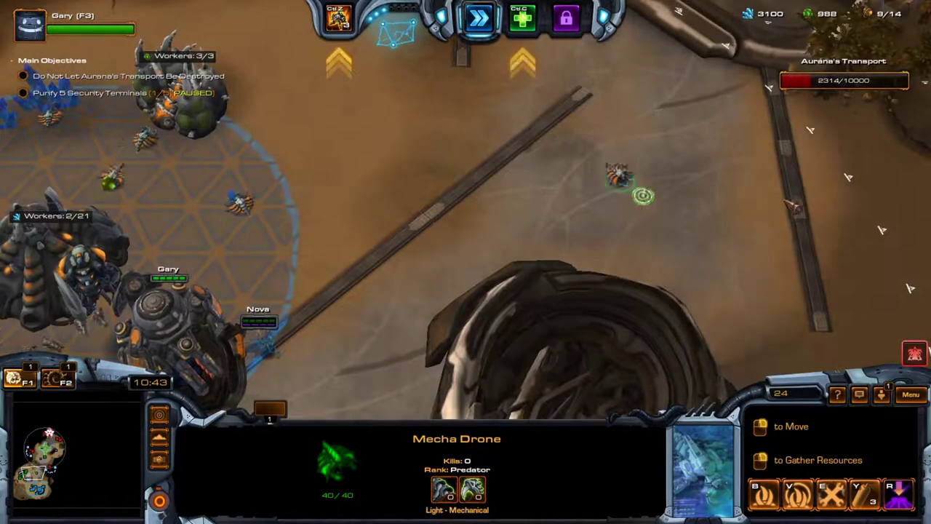
{"action": "right_click", "coordinate": [811, 176]}
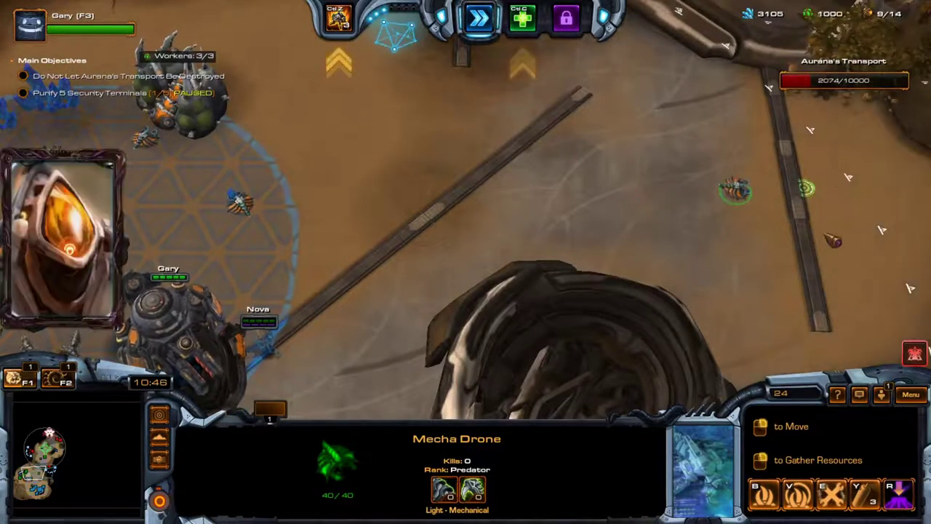
{"action": "key", "text": "Right"}
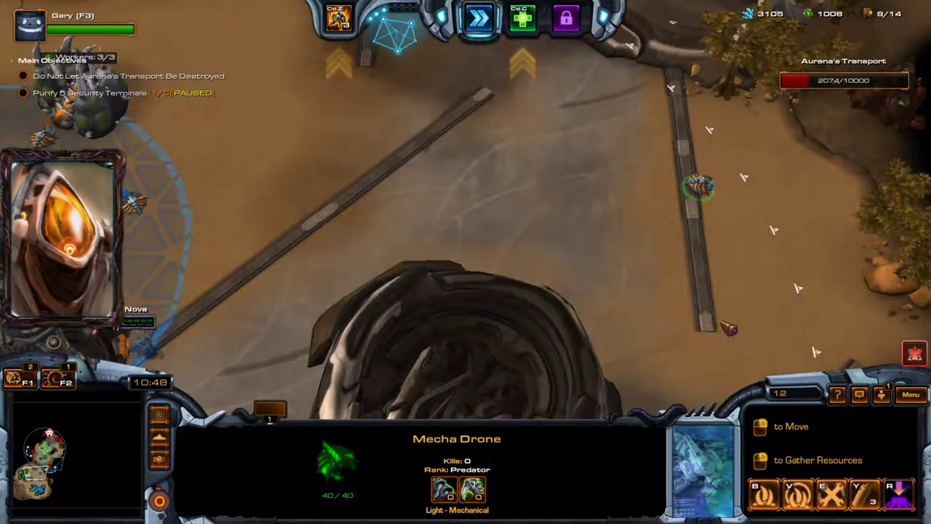
- Send the Mecha Drone southeast past the end of the floor beam and on toward the trees at the cliff edge
{"action": "right_click", "coordinate": [726, 328]}
{"action": "key", "text": "Right"}
{"action": "key", "text": "Down"}
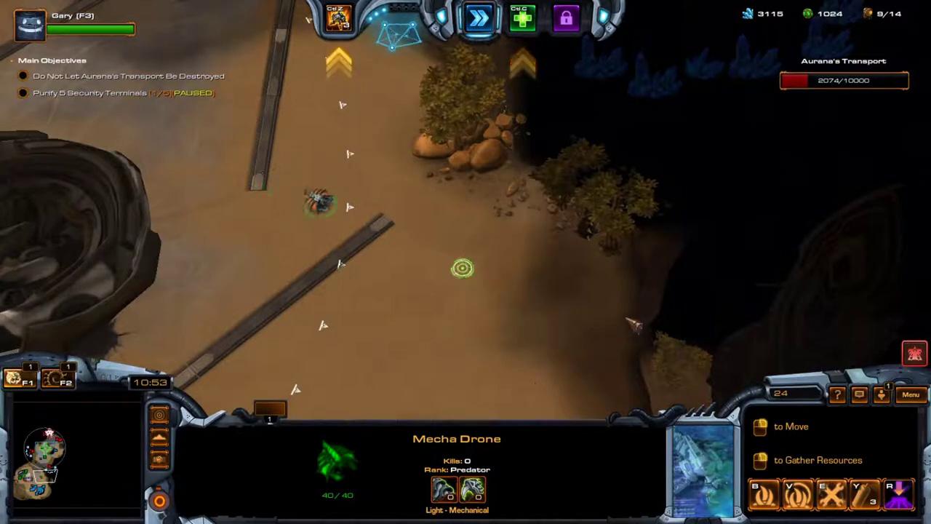
{"action": "right_click", "coordinate": [693, 208]}
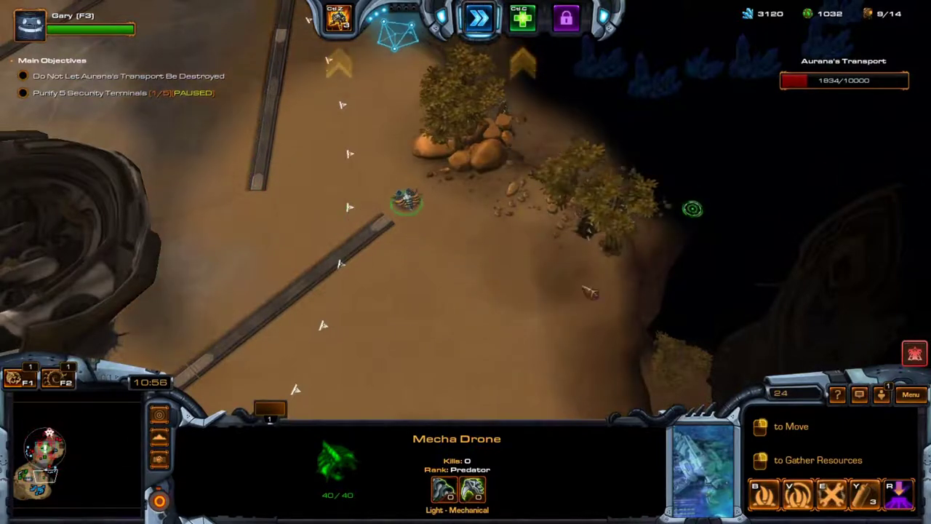
- Move the Mecha Drone back and forth around the diagonal floor beam, and order it south toward the structure with the green core
{"action": "right_click", "coordinate": [400, 314]}
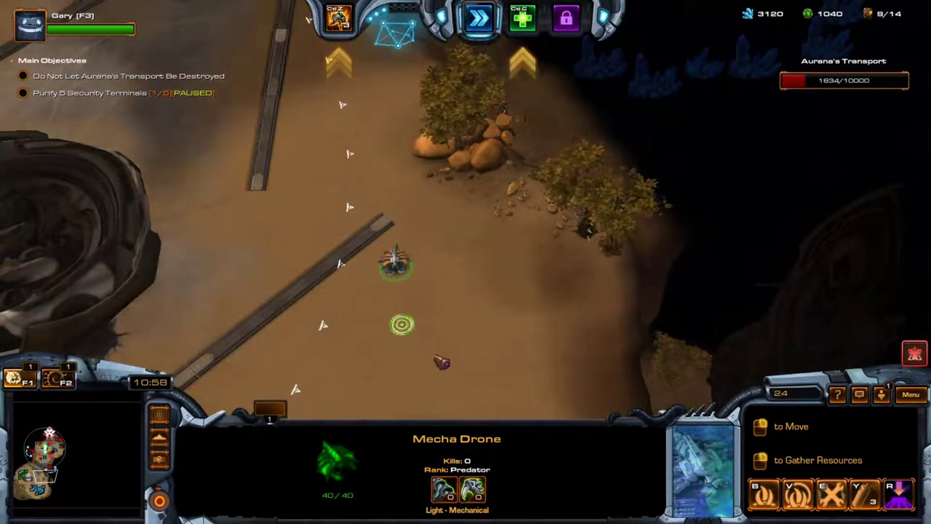
{"action": "right_click", "coordinate": [254, 275]}
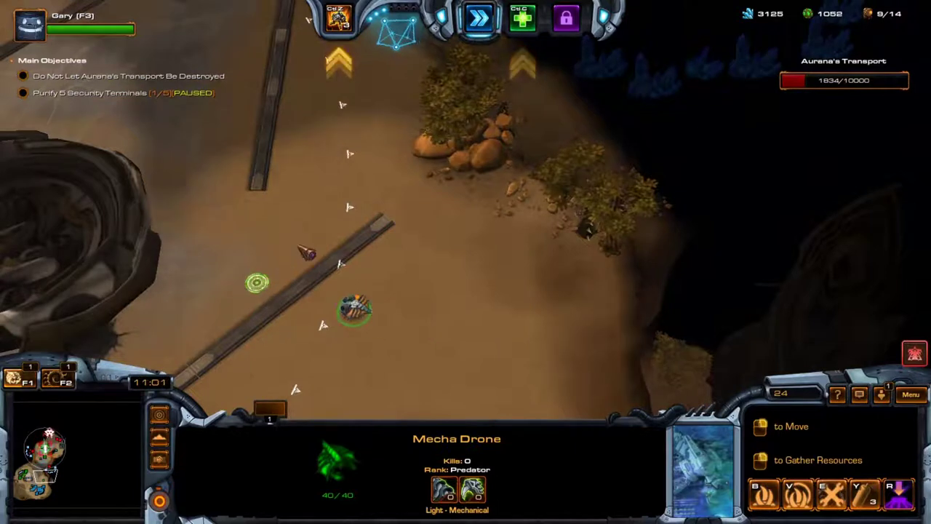
{"action": "right_click", "coordinate": [359, 178]}
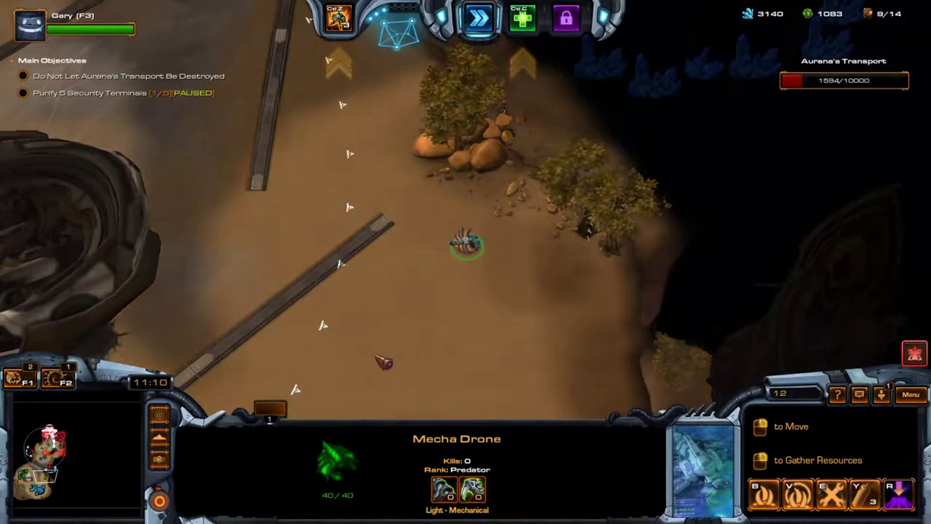
{"action": "right_click", "coordinate": [371, 339]}
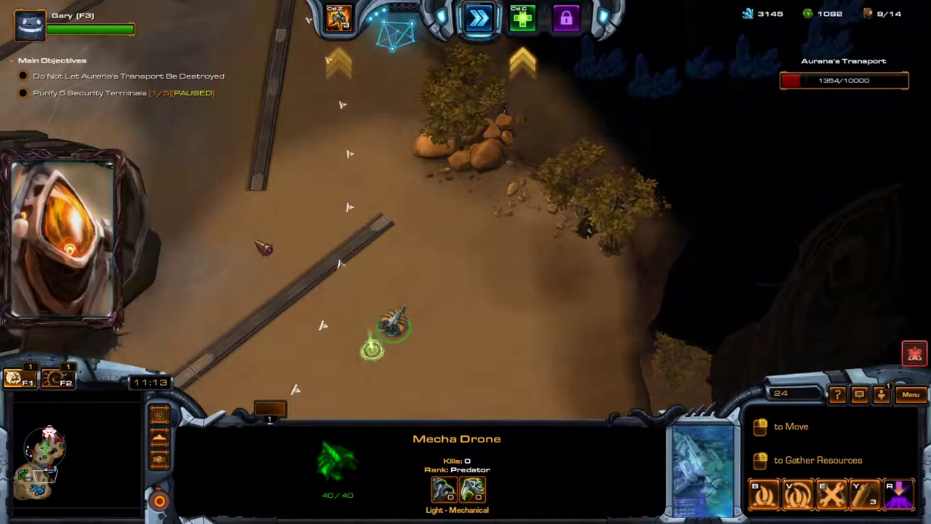
{"action": "right_click", "coordinate": [254, 239]}
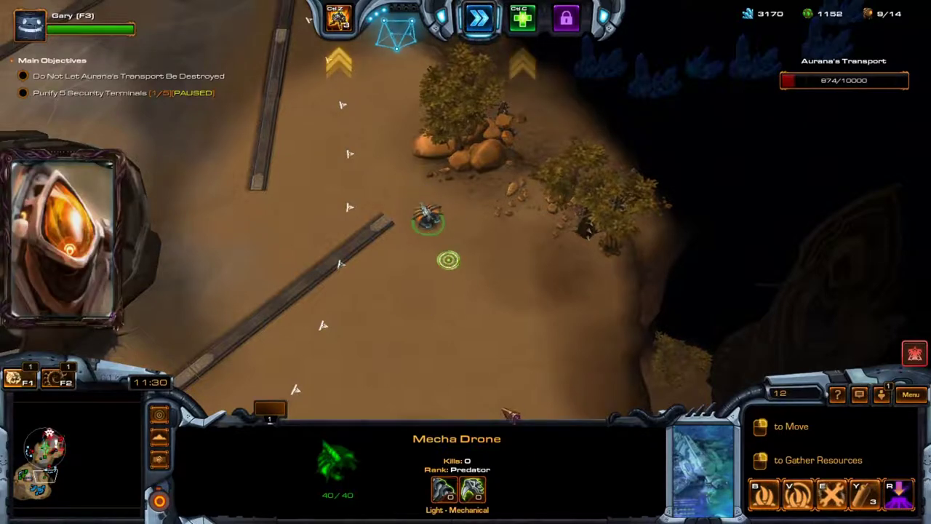
{"action": "key", "text": "Down"}
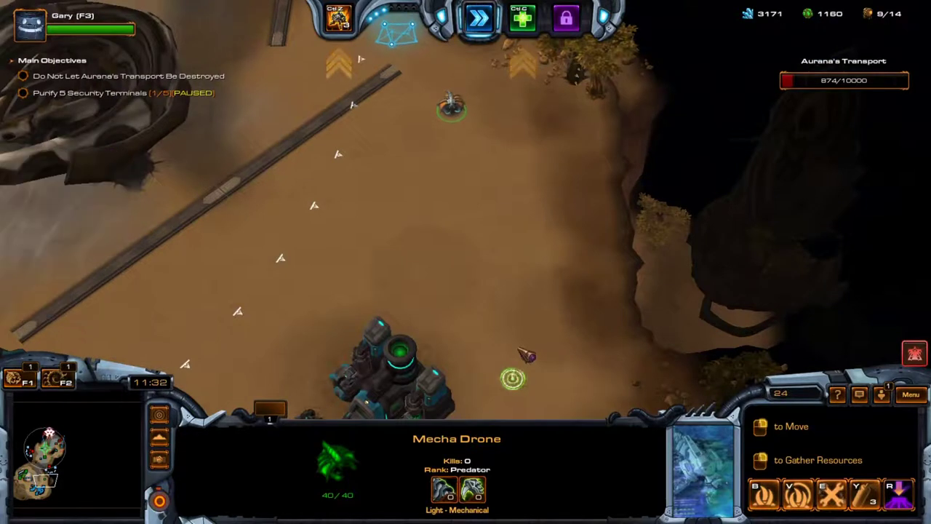